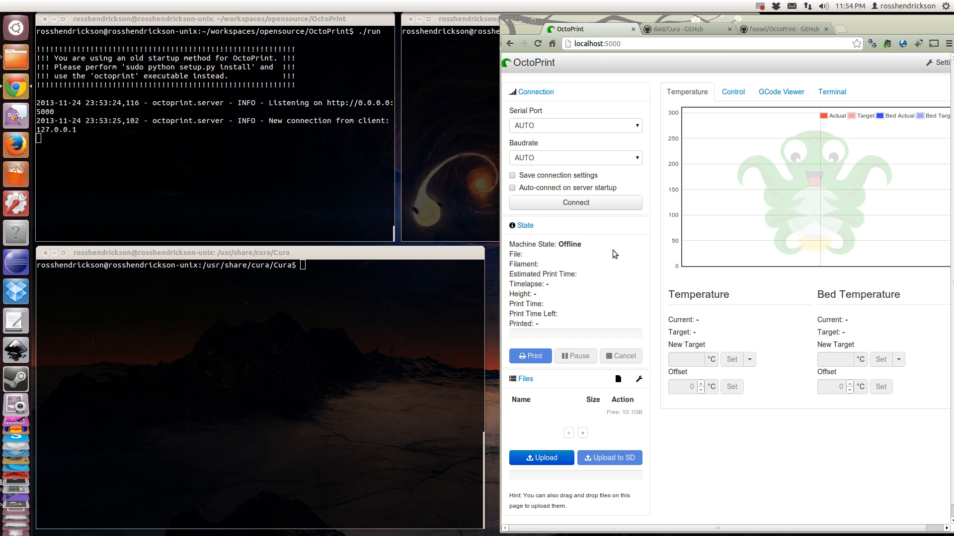
Start a git clone command in the OctoPrint terminal and select the HTTPS clone URL on the foosel/OctoPrint GitHub page.
click(442, 190)
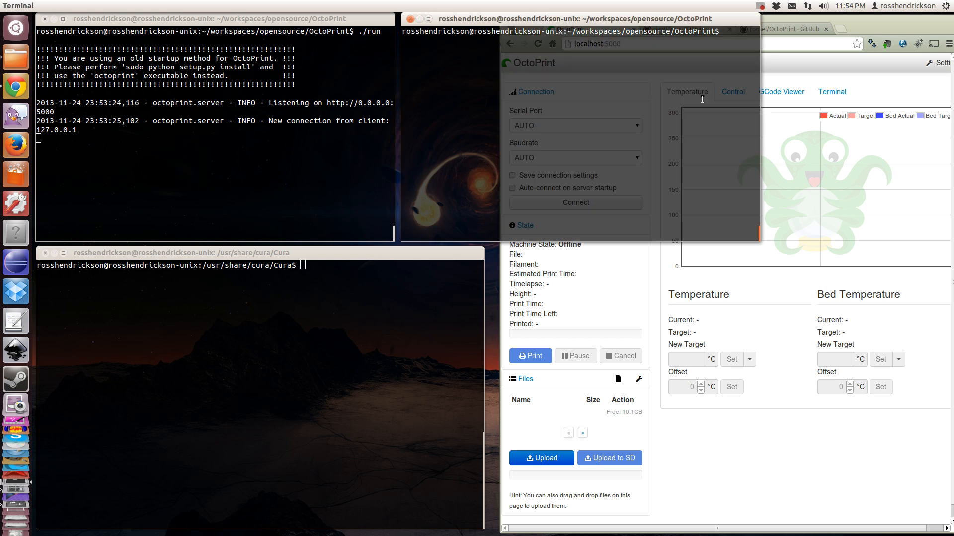
text(git clone)
click(777, 27)
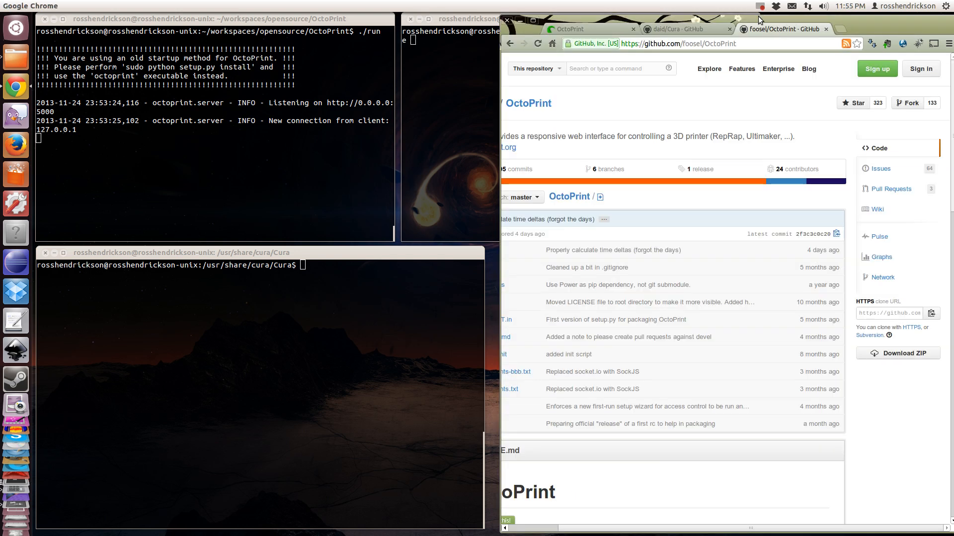
click(876, 314)
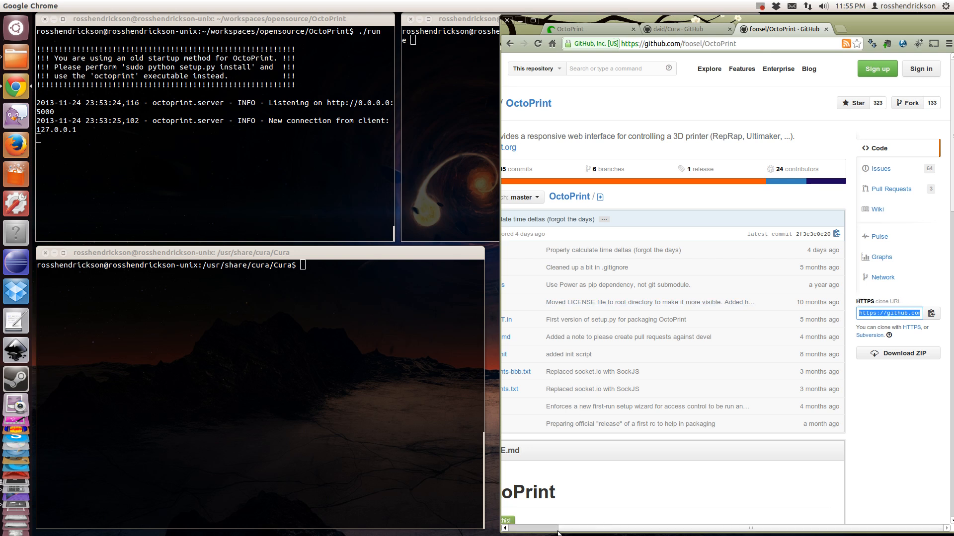
drag(568, 529, 521, 530)
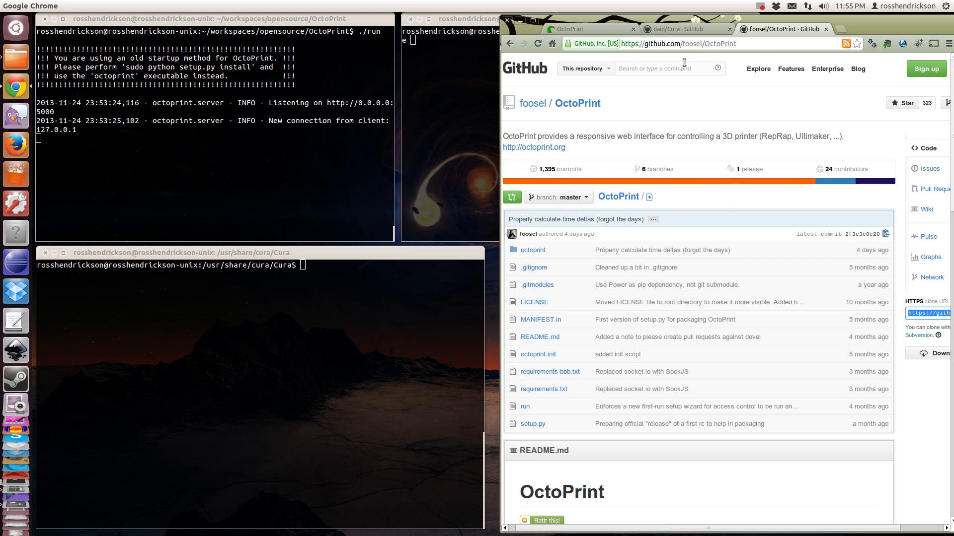
Replace the unfinished clone command with git branch, run it in the OctoPrint folder and check the devel branch entry.
click(441, 106)
key(Up)
key(Down)
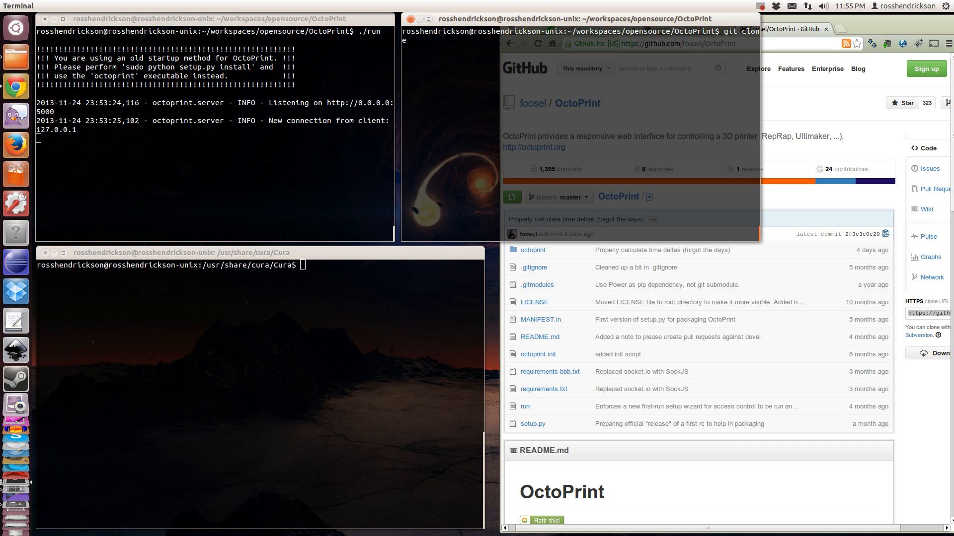
key(BackSpace)
key(BackSpace)
key(BackSpace)
key(BackSpace)
key(BackSpace)
key(BackSpace)
text(branch)
key(Return)
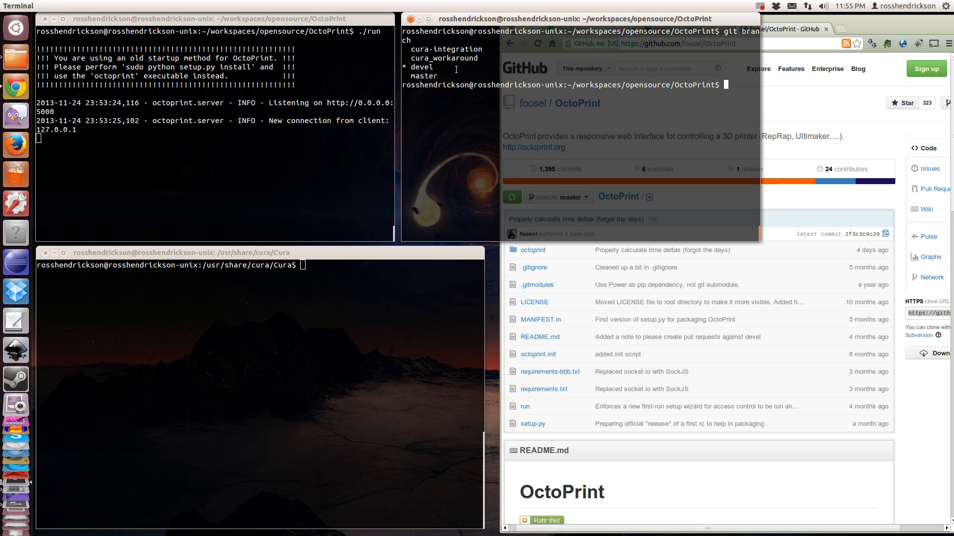
triple_click(456, 70)
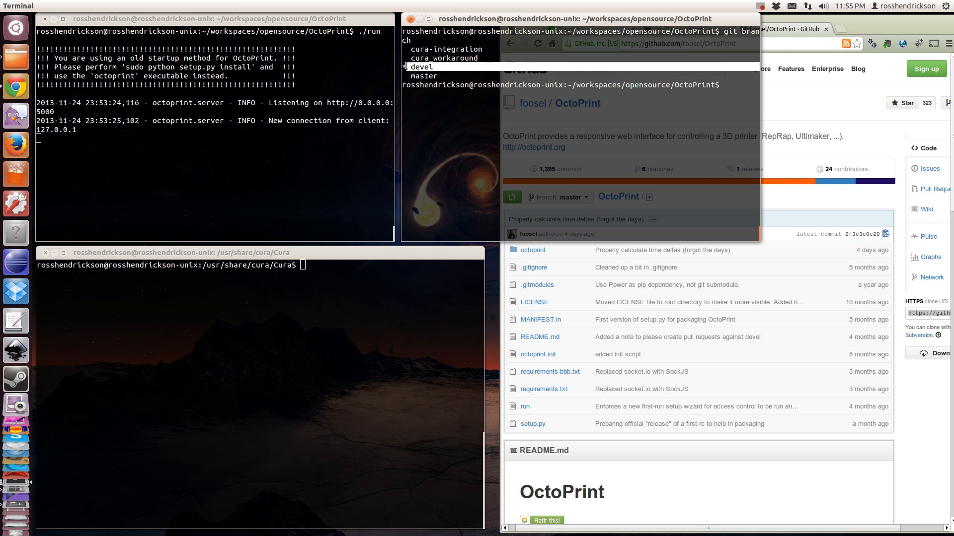
click(434, 65)
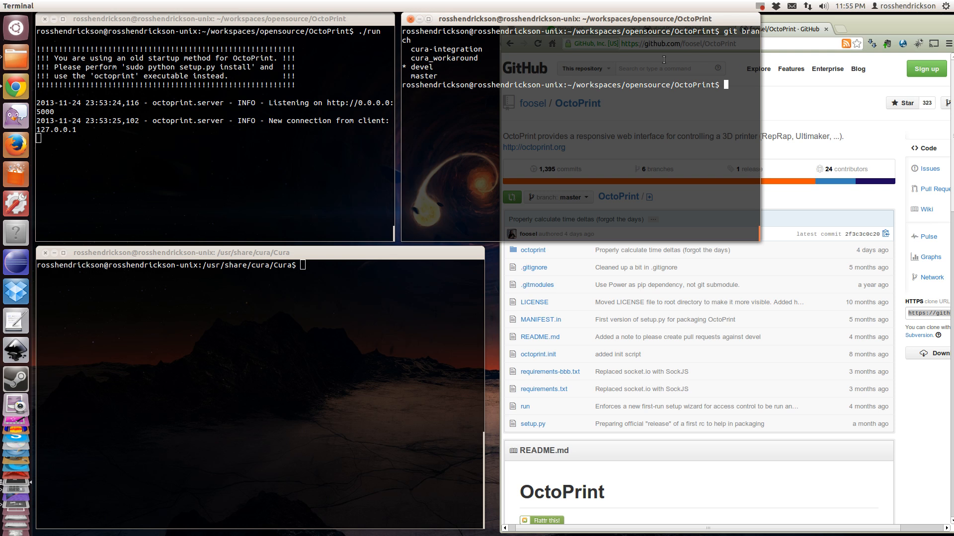
Review the Cura slicing option, Cura path and config path in OctoPrint's settings, and save the settings.
click(794, 27)
click(265, 59)
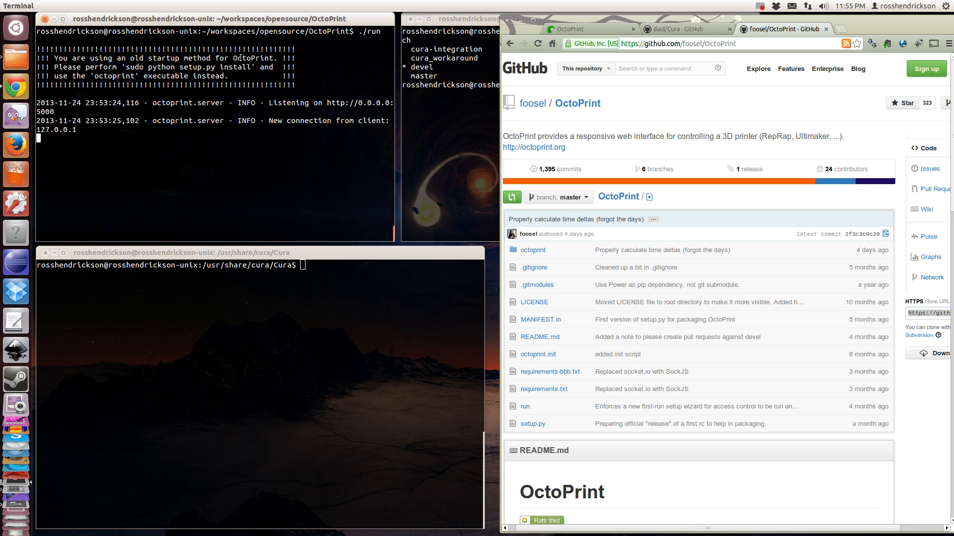
click(573, 28)
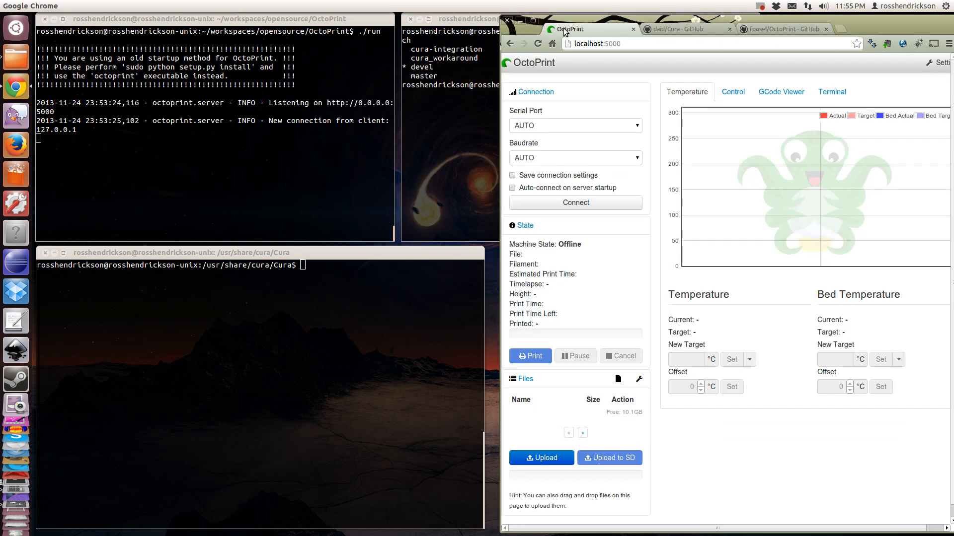
click(935, 63)
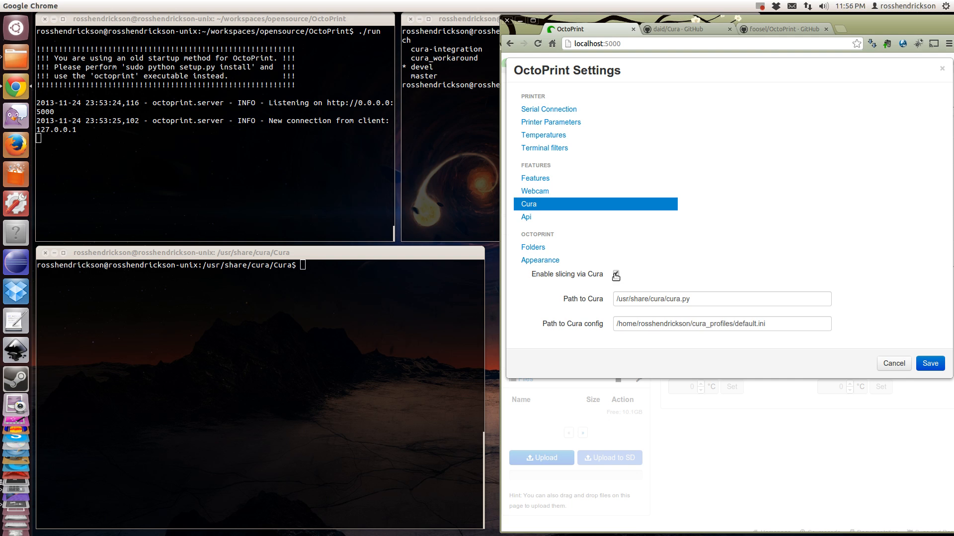
click(645, 299)
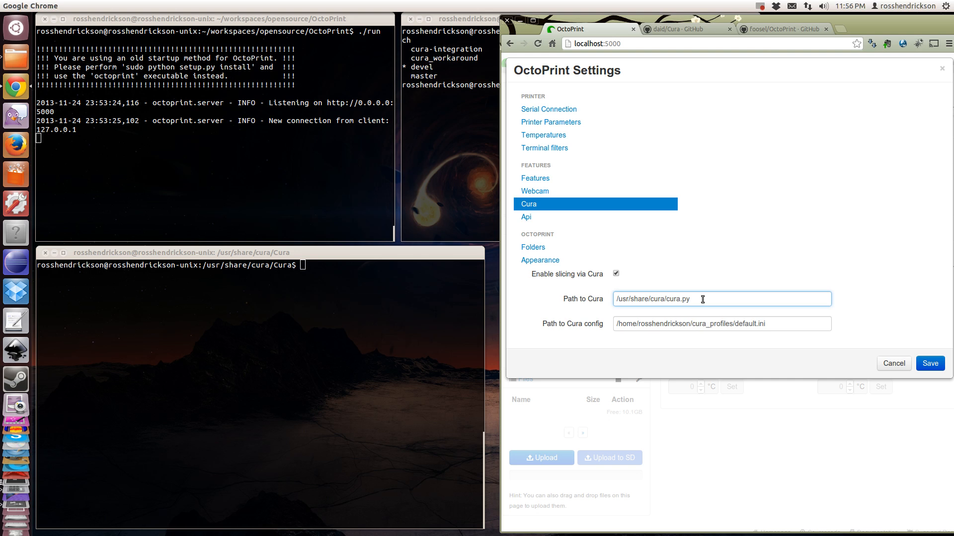
drag(704, 300, 590, 300)
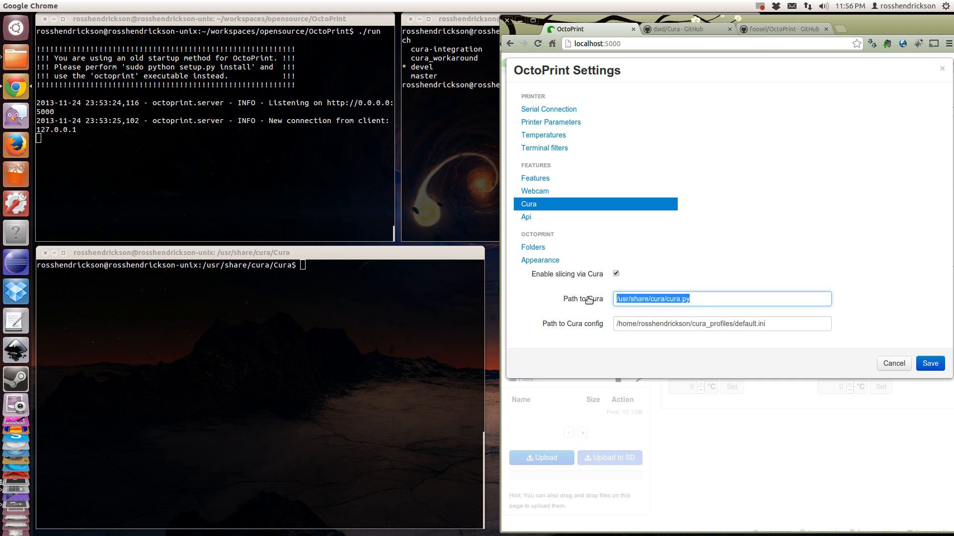
click(680, 298)
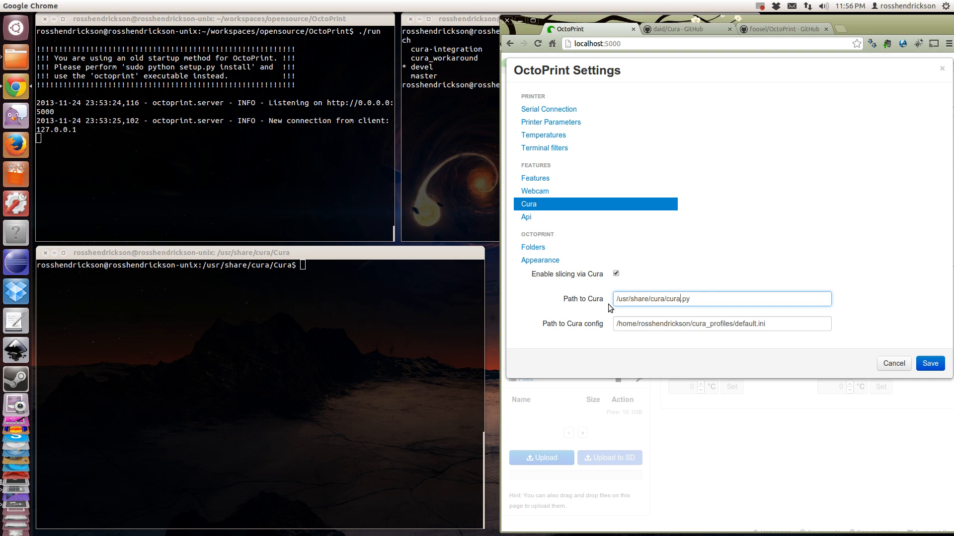
click(626, 324)
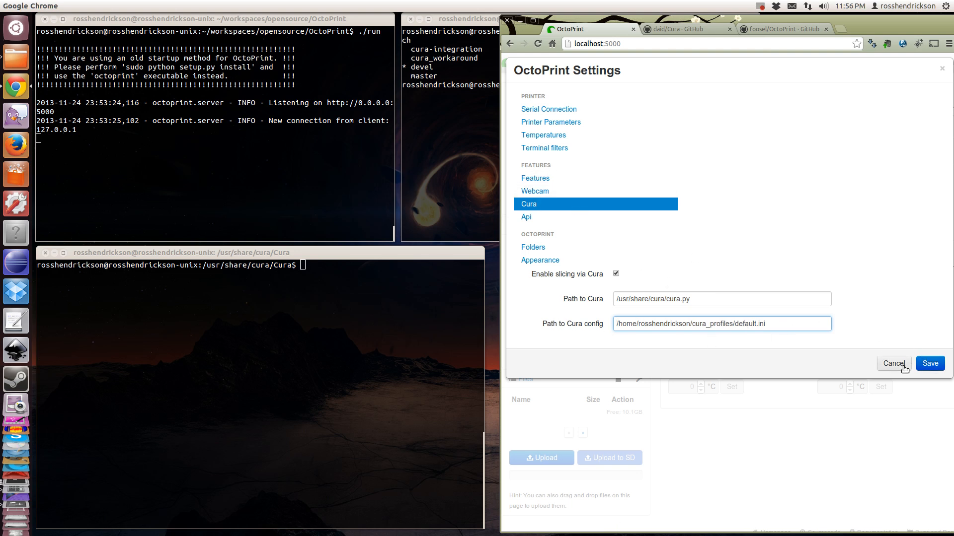
click(929, 363)
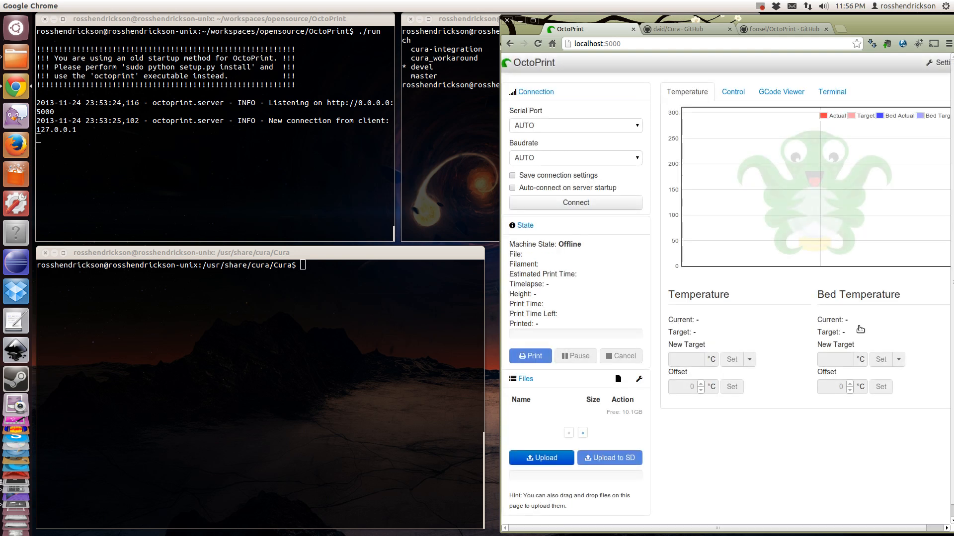
Upload test_cube.stl from the home folder to OctoPrint for slicing with Cura.
click(536, 457)
scroll(162, 366, down, 12)
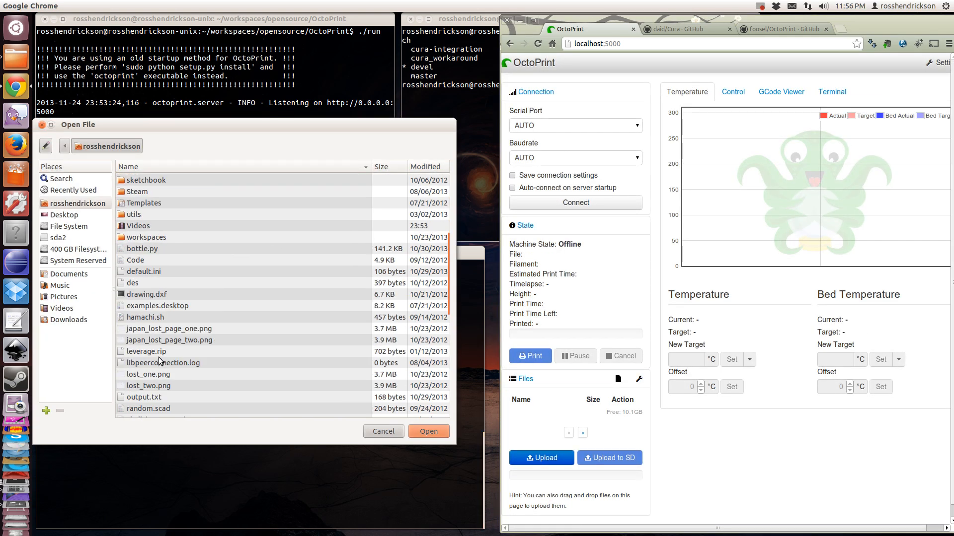
click(149, 318)
click(419, 429)
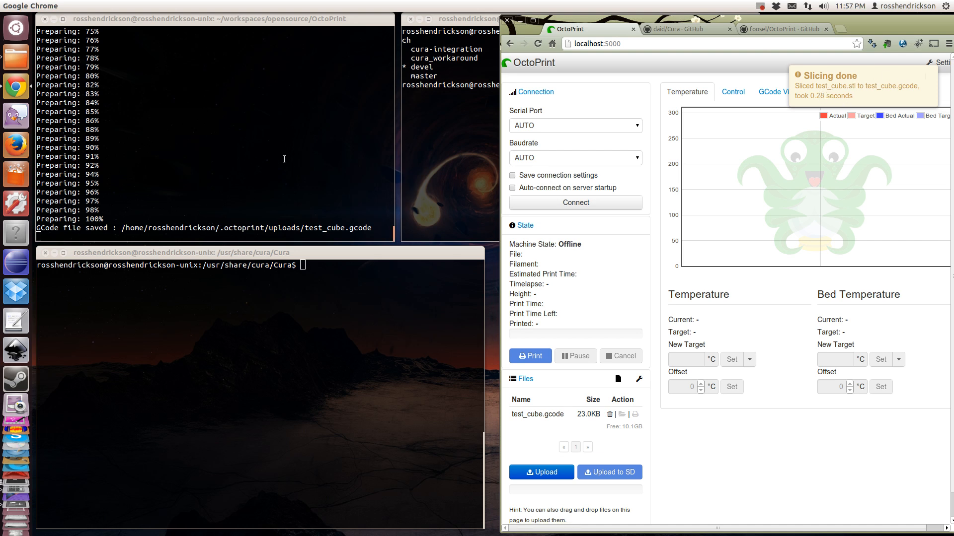
Check the slicing output and the sliced file's details, and delete test_cube.gcode from OctoPrint's files.
click(204, 119)
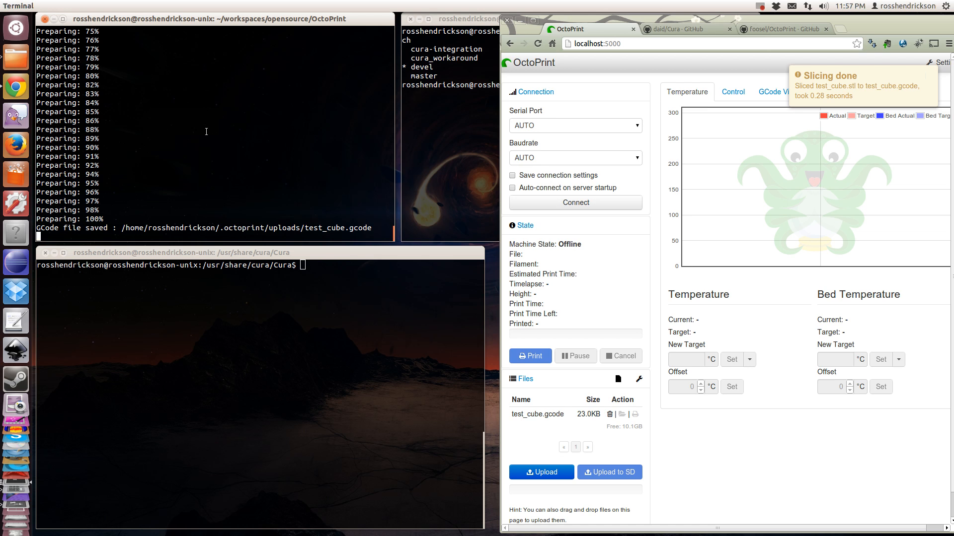
mouse_move(559, 415)
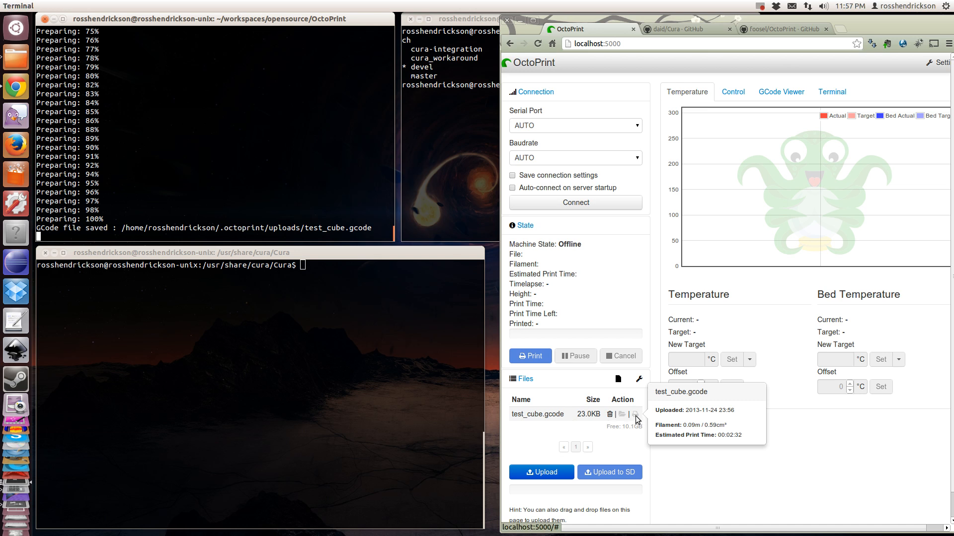
click(610, 414)
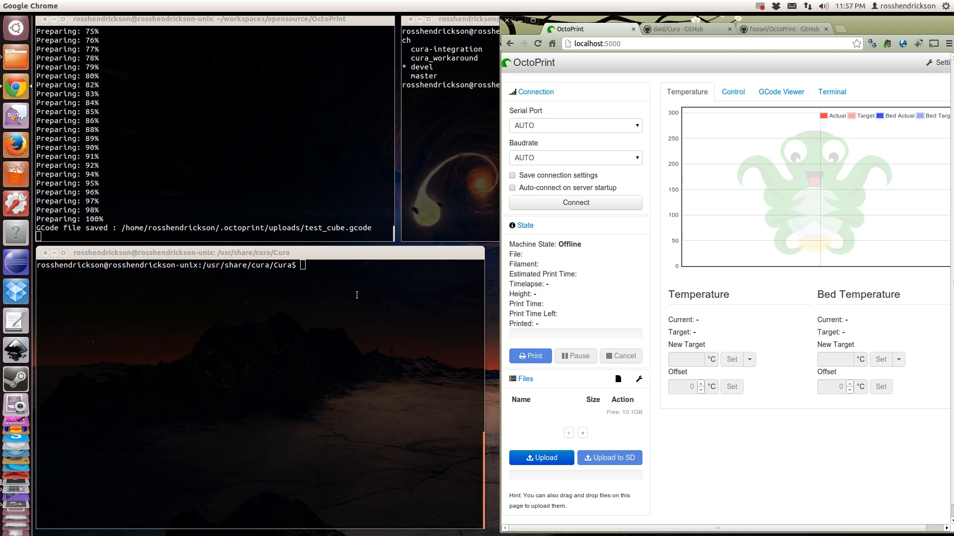
Move up to /usr/share/cura in the Cura terminal, list its contents and highlight cura.py.
click(357, 295)
text(cd ..)
key(Return)
text(ls)
key(Return)
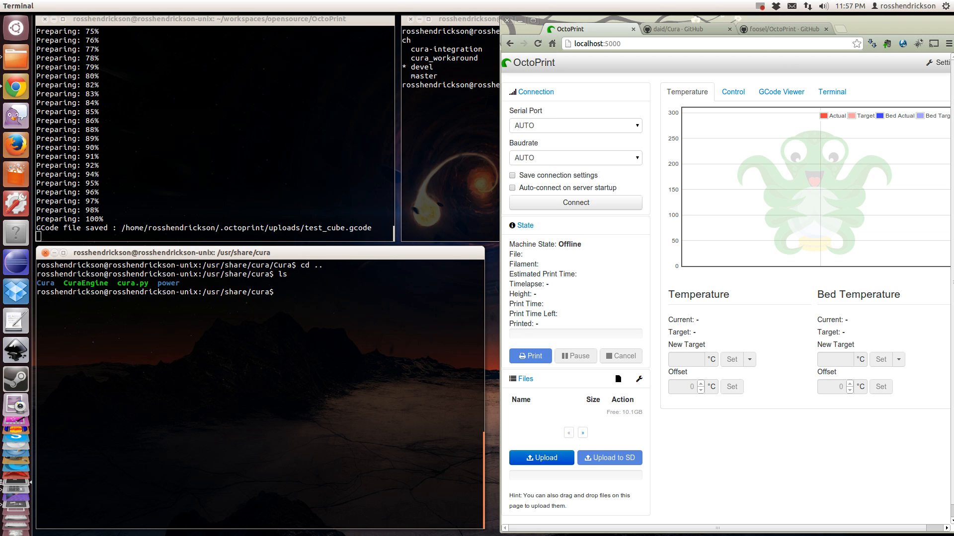
drag(105, 284, 167, 284)
click(145, 272)
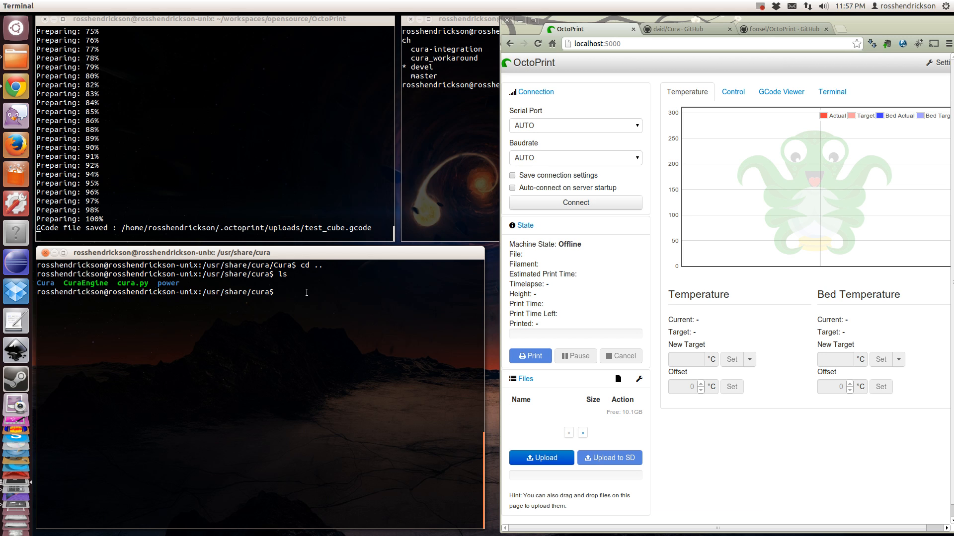
Go into the Cura subfolder, list its files and open the cura.py found there in Vim.
text(cd Cura/)
key(Return)
text(ls)
key(Return)
text(c)
key(BackSpace)
text(vim cur)
key(Tab)
key(Return)
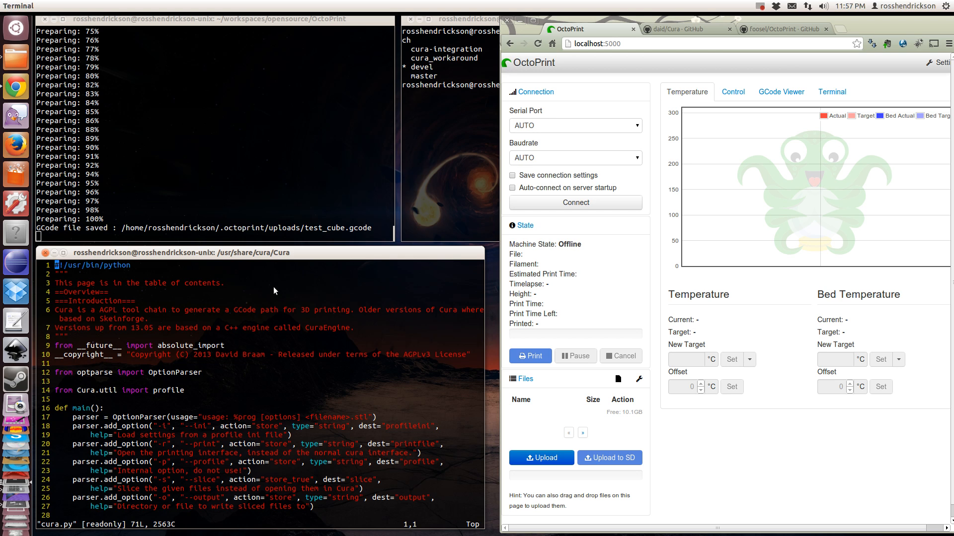
Examine the --output option definition in cura.py and the options.output block that copies the sliced GCode file.
scroll(159, 362, down, 3)
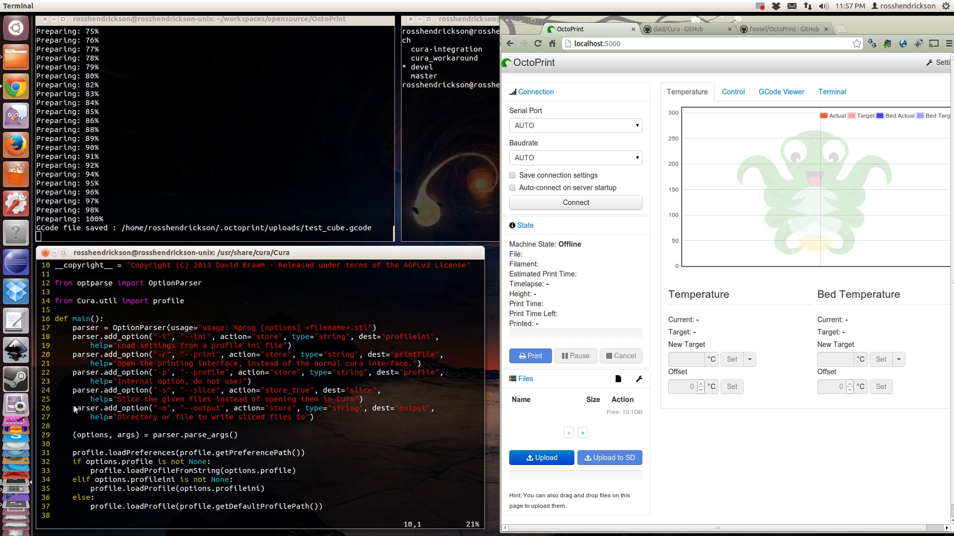
drag(69, 409, 358, 422)
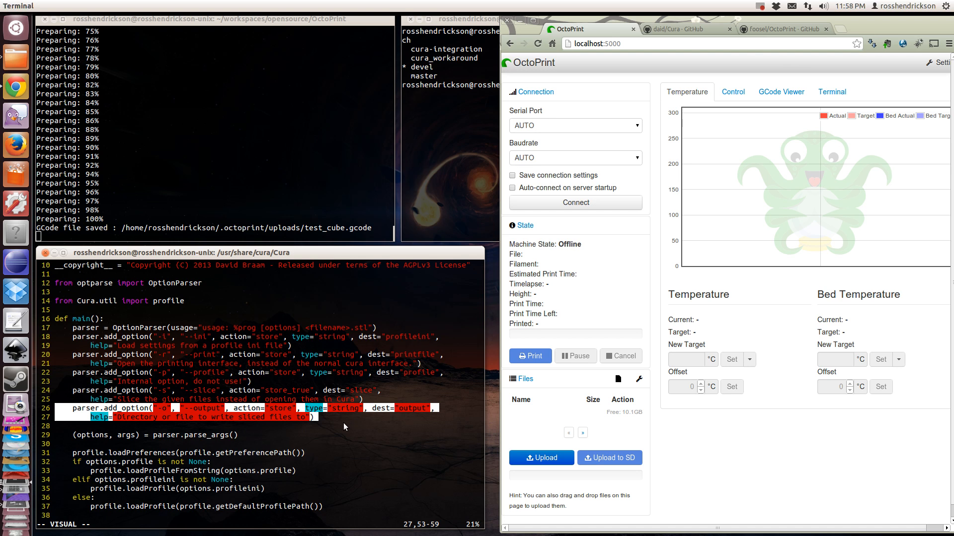
scroll(392, 421, down, 3)
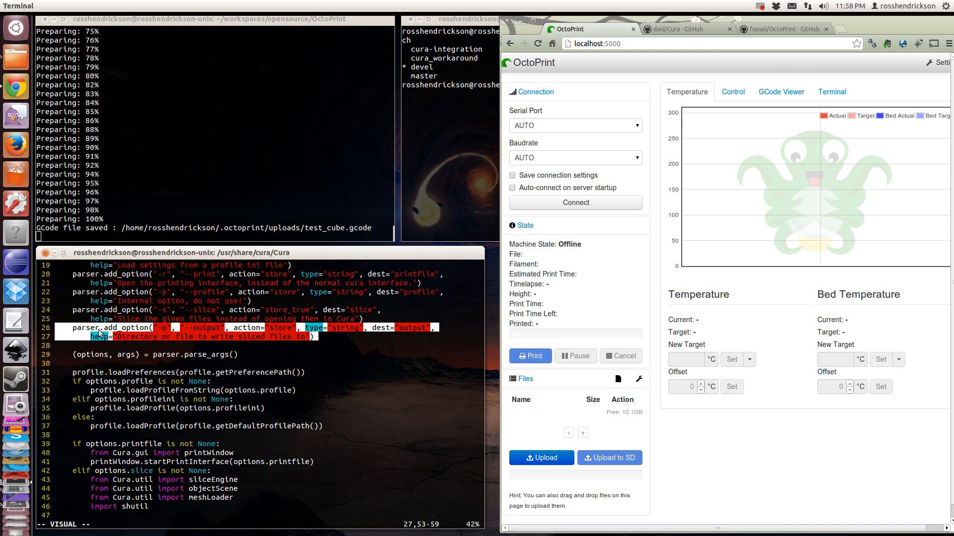
scroll(281, 389, down, 6)
scroll(260, 403, down, 2)
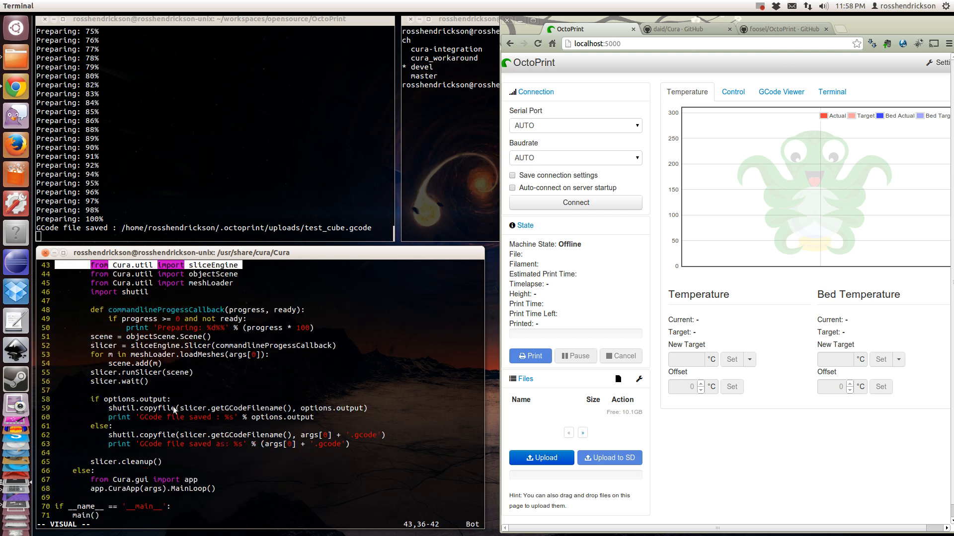
drag(52, 400, 383, 444)
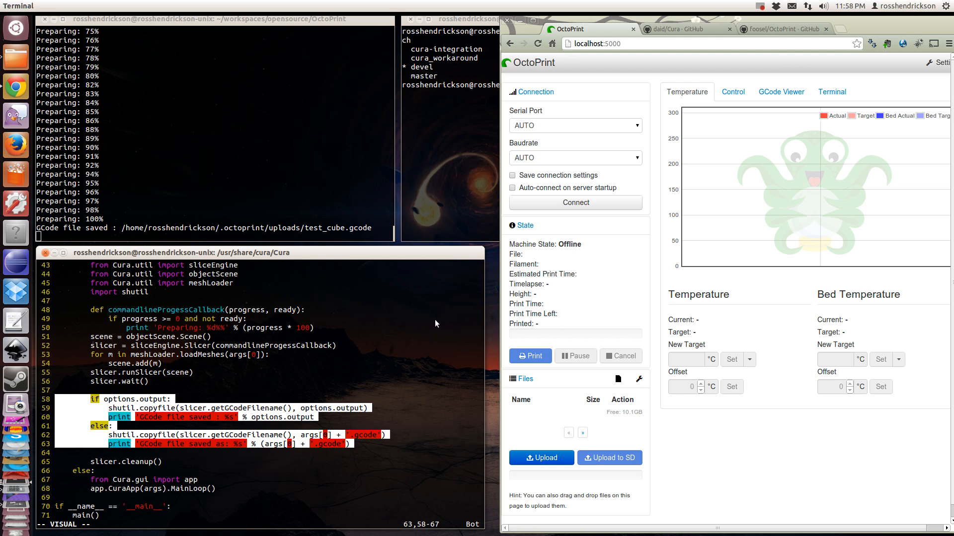
click(120, 400)
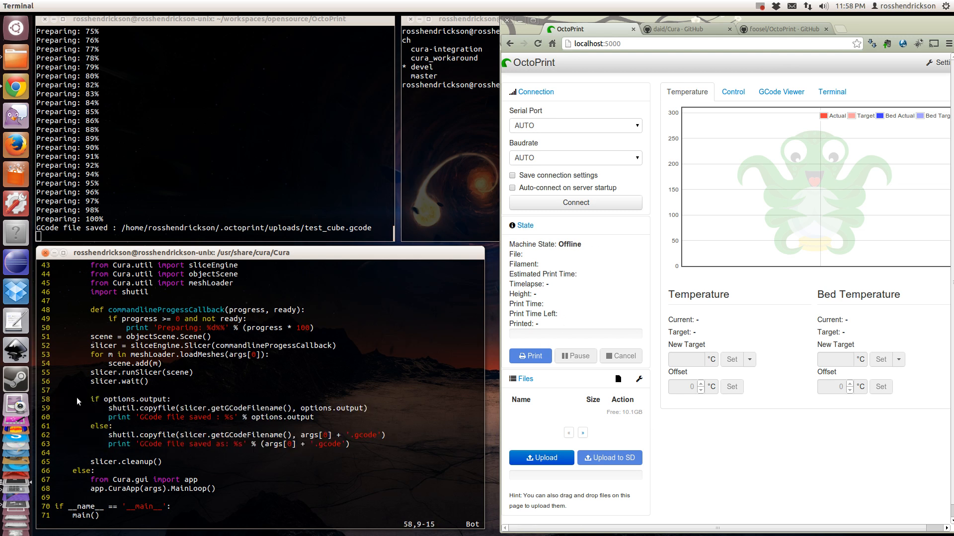
drag(348, 443, 62, 398)
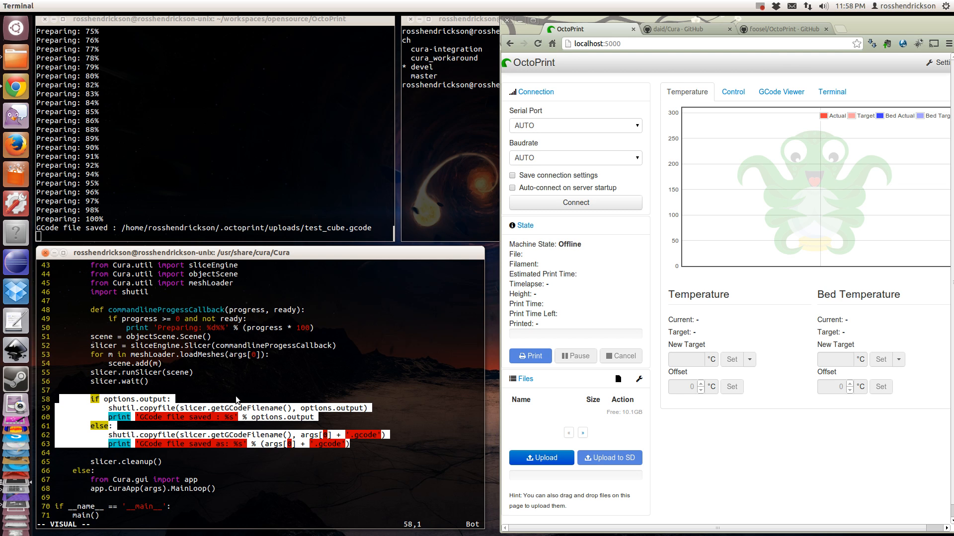
Read the Debian and Ubuntu Linux build instructions in the daid/Cura README on GitHub and return to cura.py.
click(682, 31)
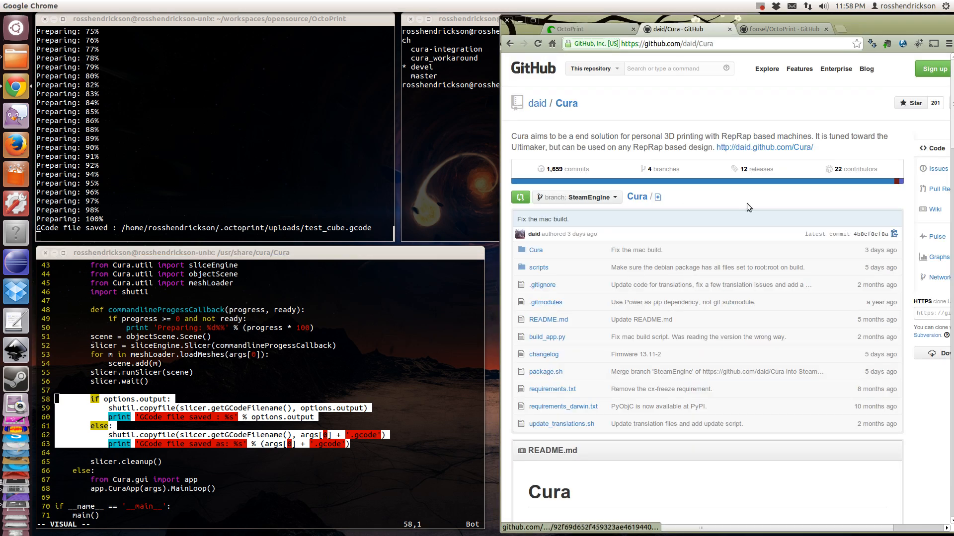
scroll(710, 242, down, 10)
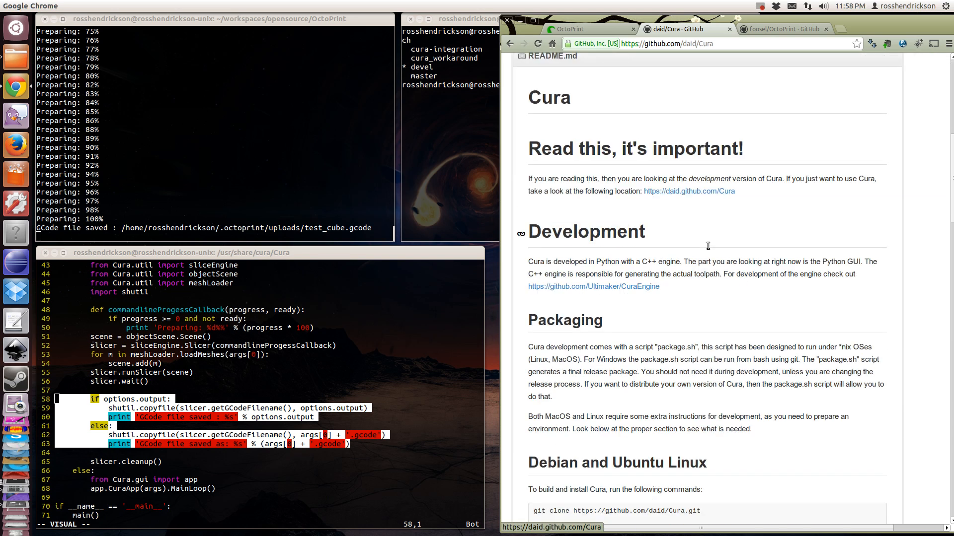
scroll(583, 217, down, 6)
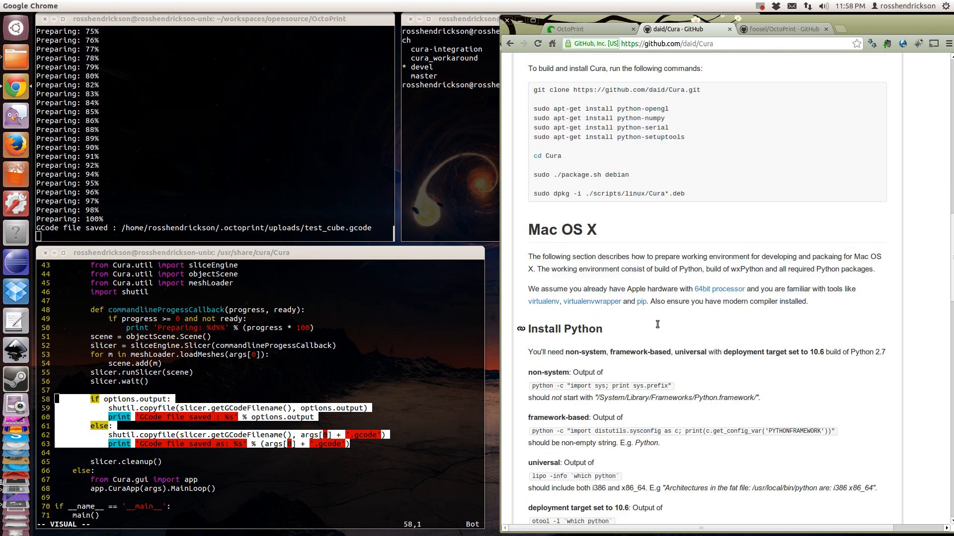
click(389, 372)
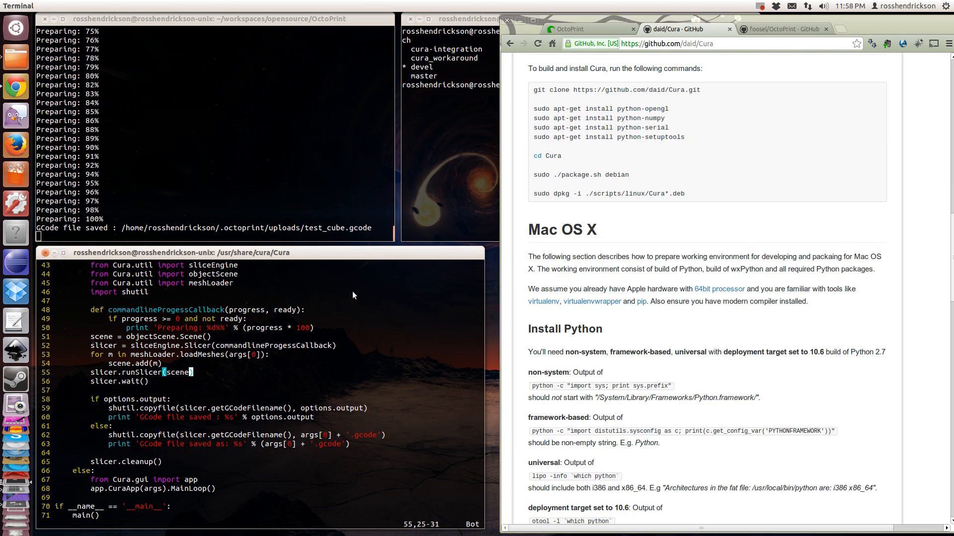
Examine the slicing section of the local cura.py and highlight the options.output if/else block that saves the GCode file.
scroll(192, 387, up, 9)
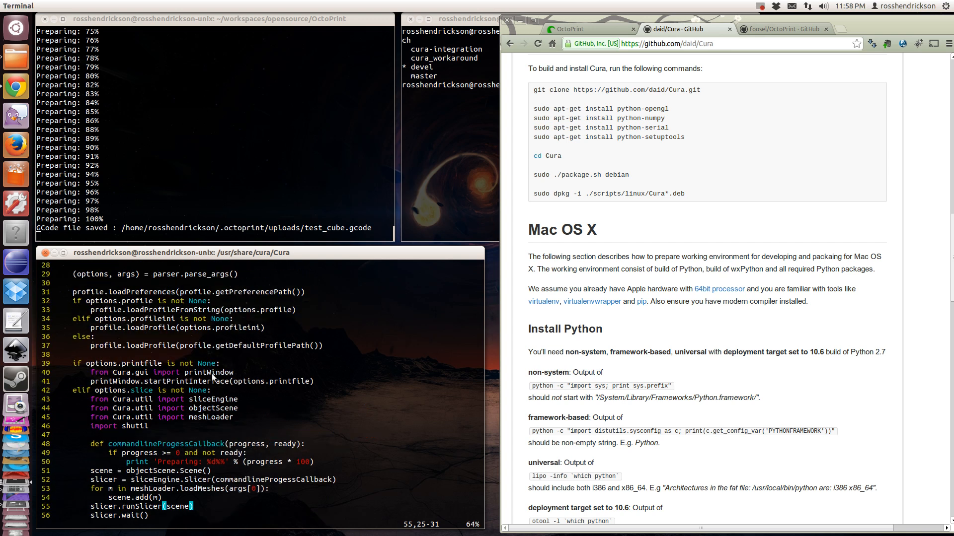
drag(52, 354, 347, 363)
scroll(320, 363, down, 8)
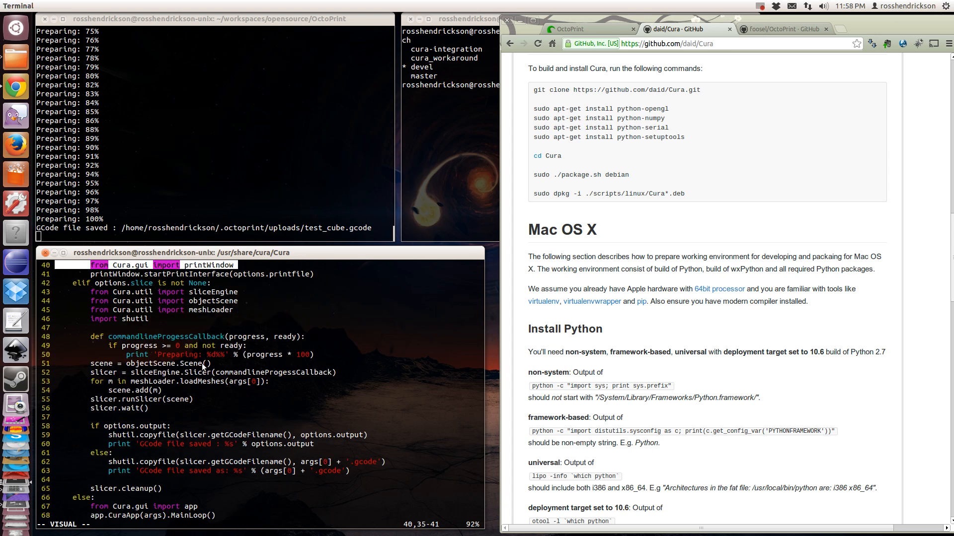
scroll(152, 450, down, 4)
scroll(97, 356, up, 1)
drag(55, 347, 368, 391)
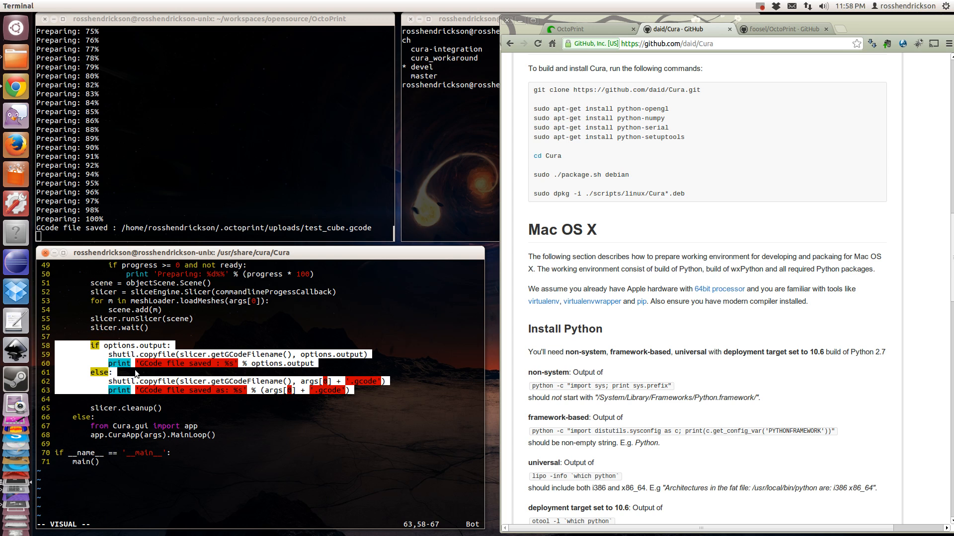
scroll(134, 374, up, 5)
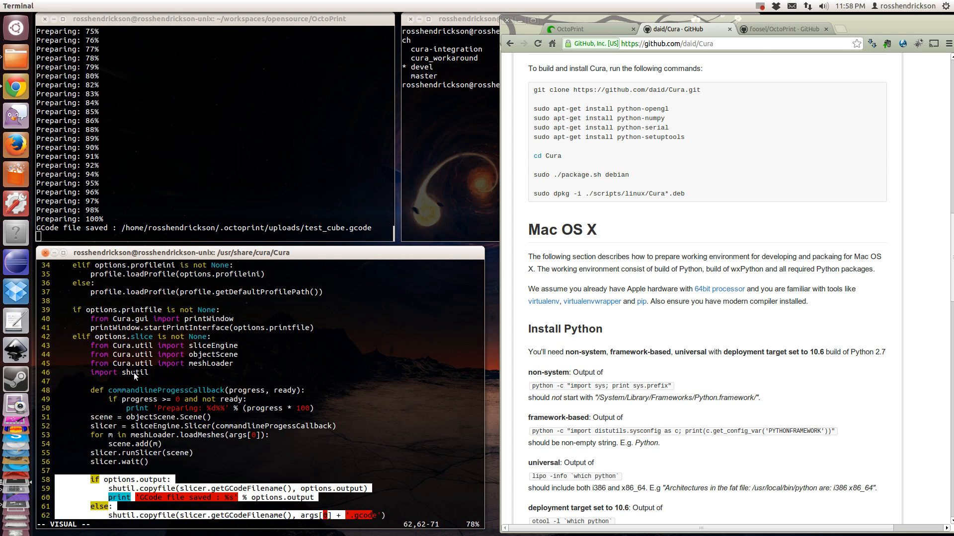
Return to the start of the daid/Cura repository page on GitHub and check which branch is selected in its branch list.
click(537, 272)
scroll(605, 266, up, 15)
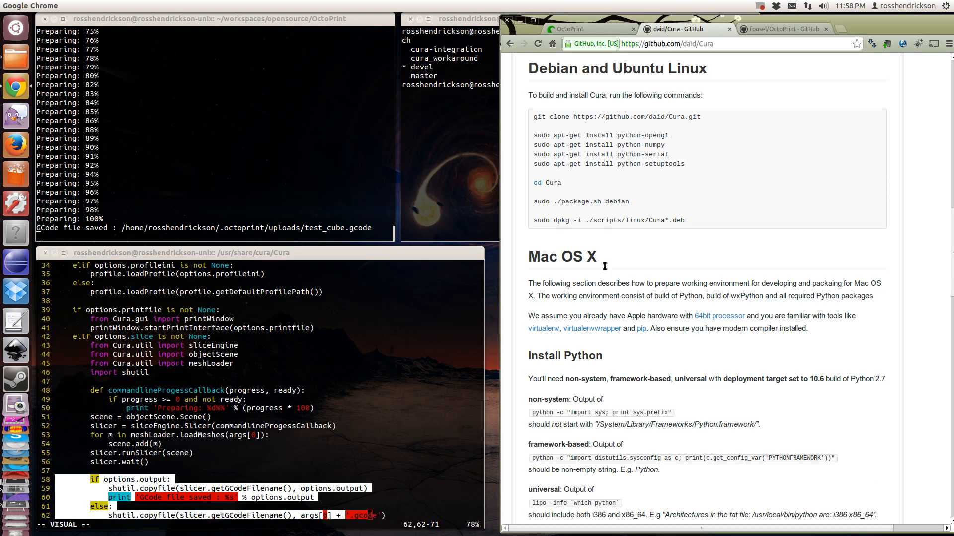
scroll(605, 273, up, 10)
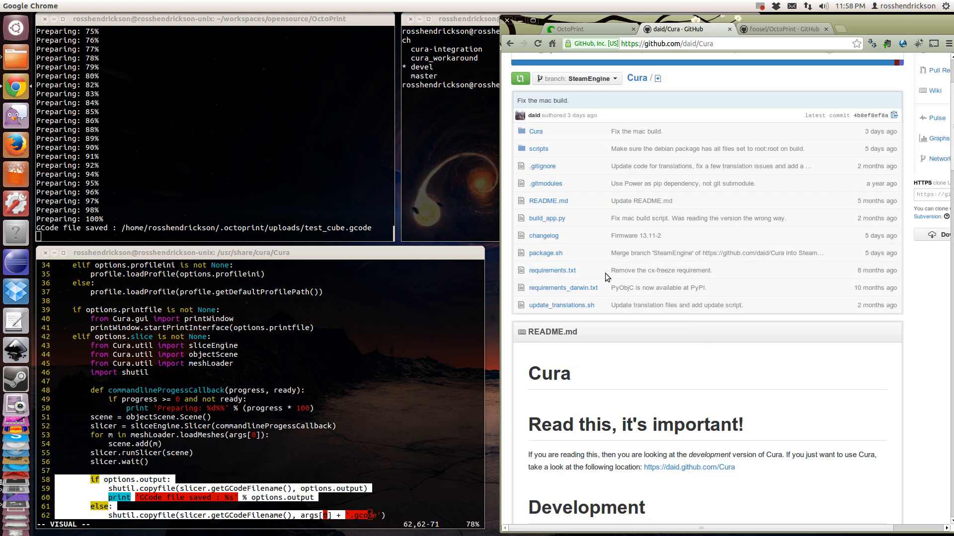
click(595, 198)
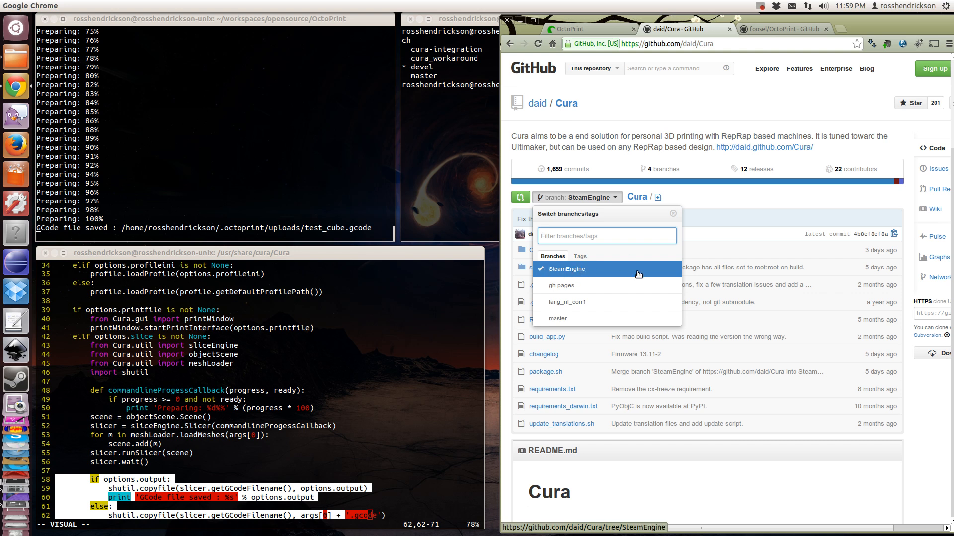
click(765, 205)
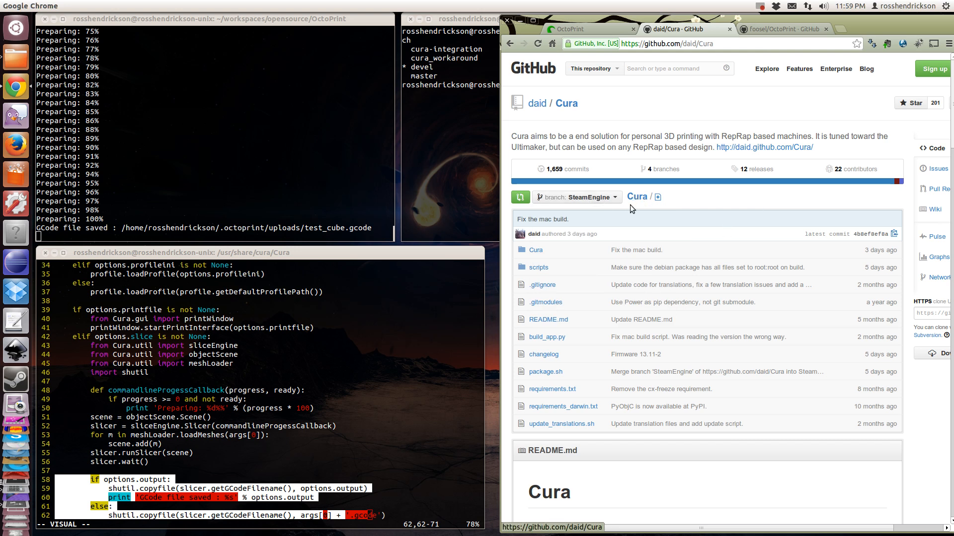
Open cura.py from the Cura folder of the SteamEngine branch on GitHub.
click(536, 250)
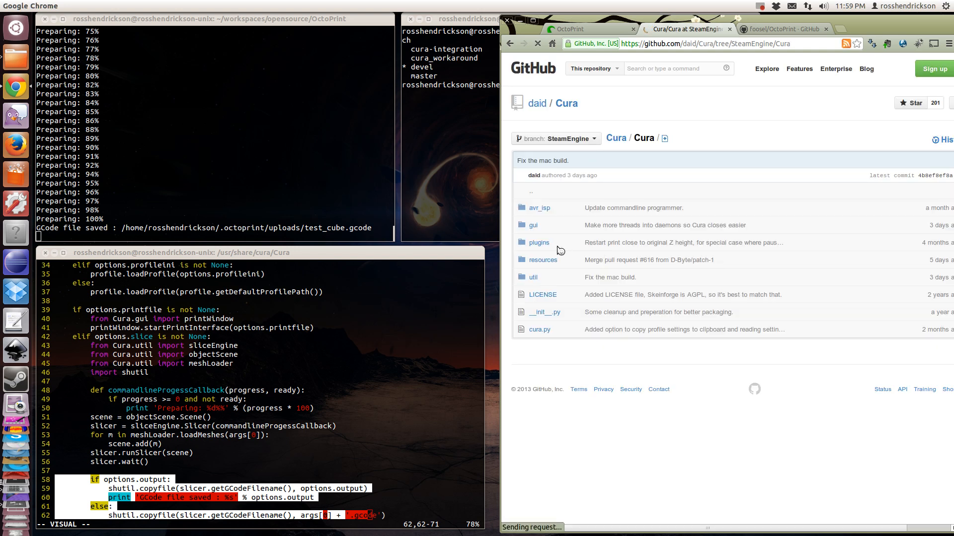
click(539, 330)
scroll(670, 334, down, 3)
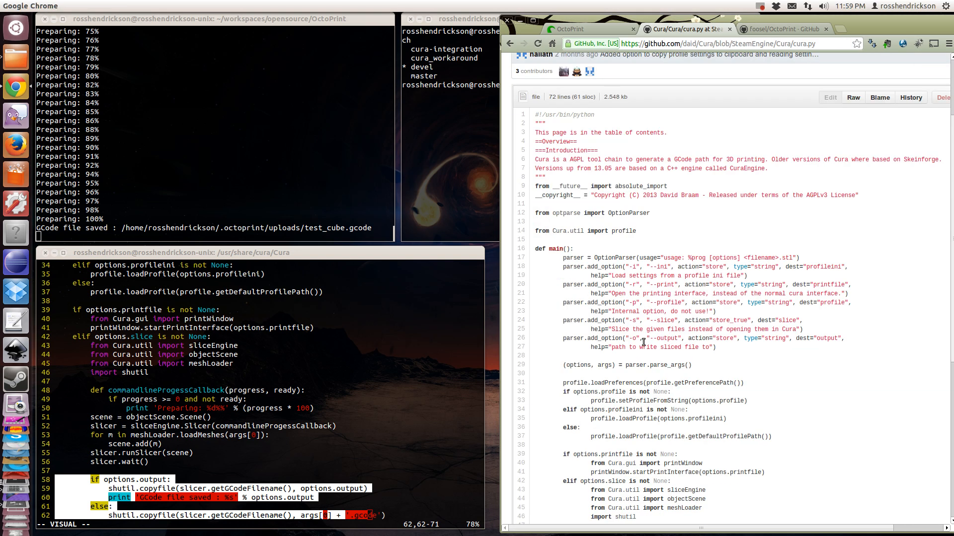
Highlight the --output option definition and the options.output block in GitHub's cura.py to compare them with the local file.
drag(562, 342, 785, 344)
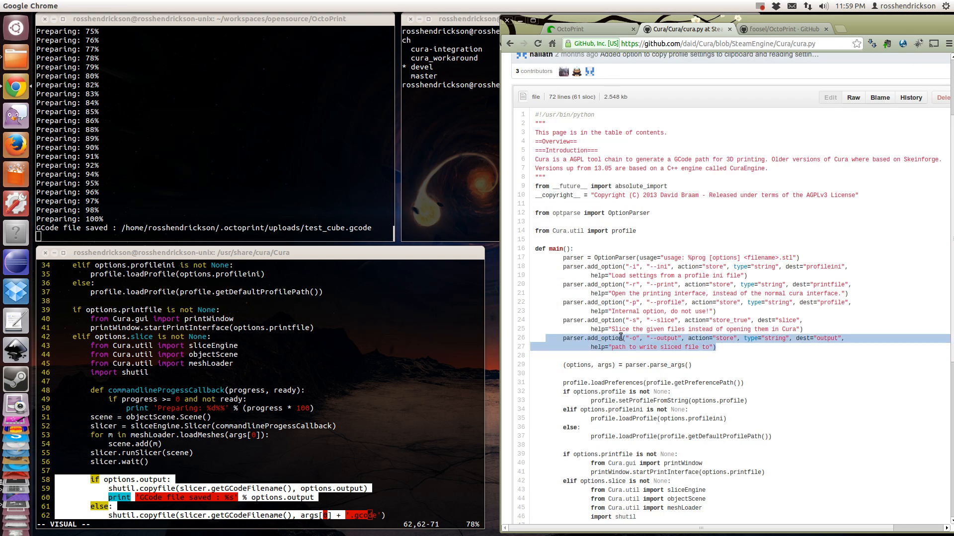
scroll(640, 370, down, 8)
drag(534, 404, 858, 458)
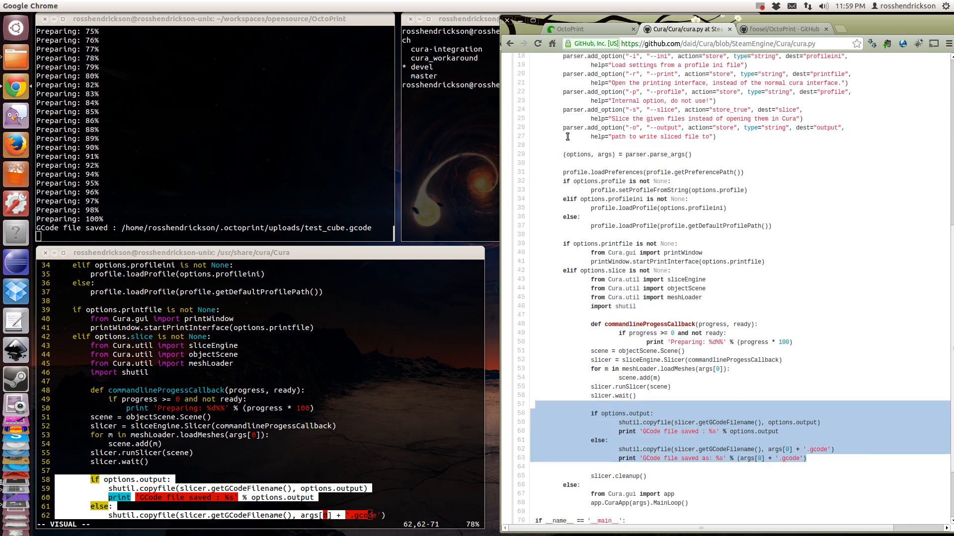
drag(535, 127, 791, 138)
drag(566, 409, 829, 462)
scroll(775, 192, up, 11)
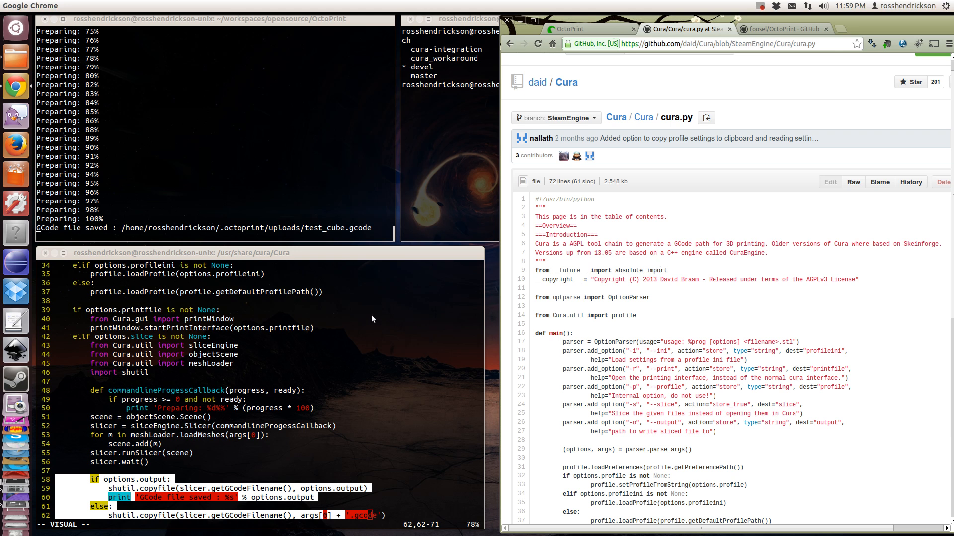
Clear the selection in the local cura.py and quit Vim back to the shell prompt.
click(412, 297)
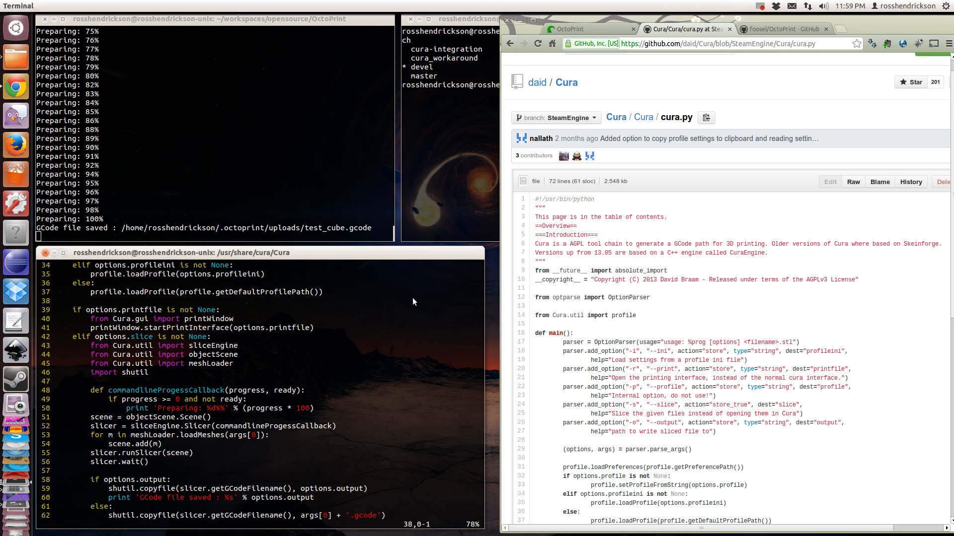
click(312, 328)
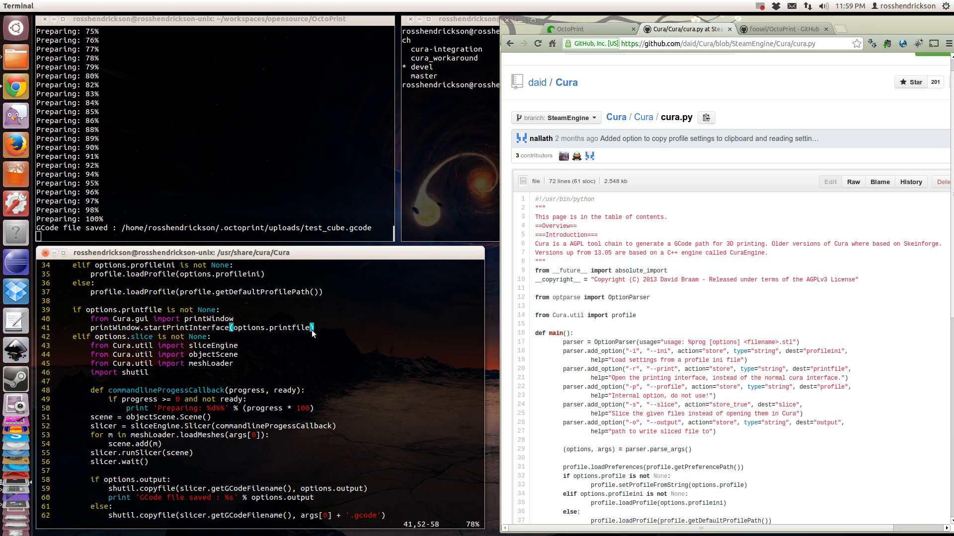
text(:q)
key(Return)
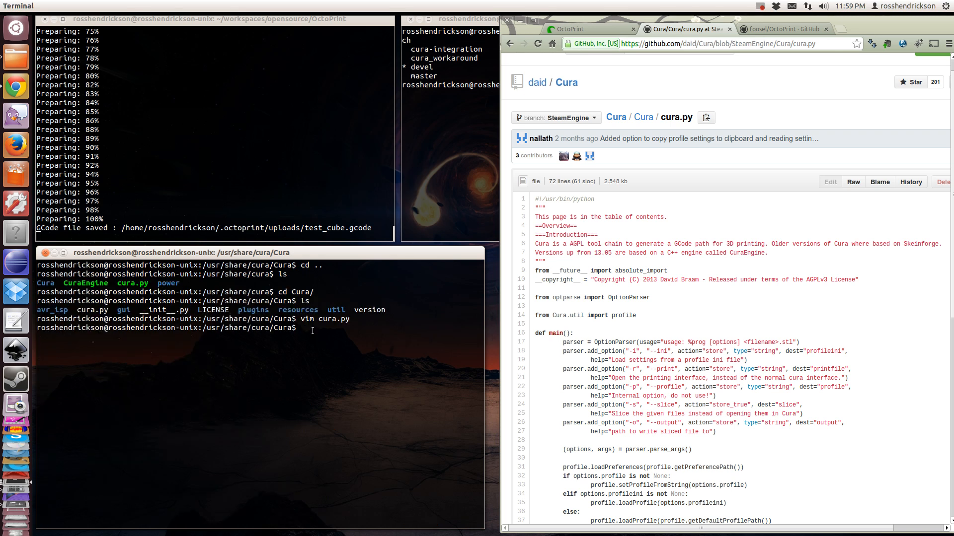
Switch to the OctoPrint page in the browser and open its settings to review the Cura slicing paths.
click(464, 133)
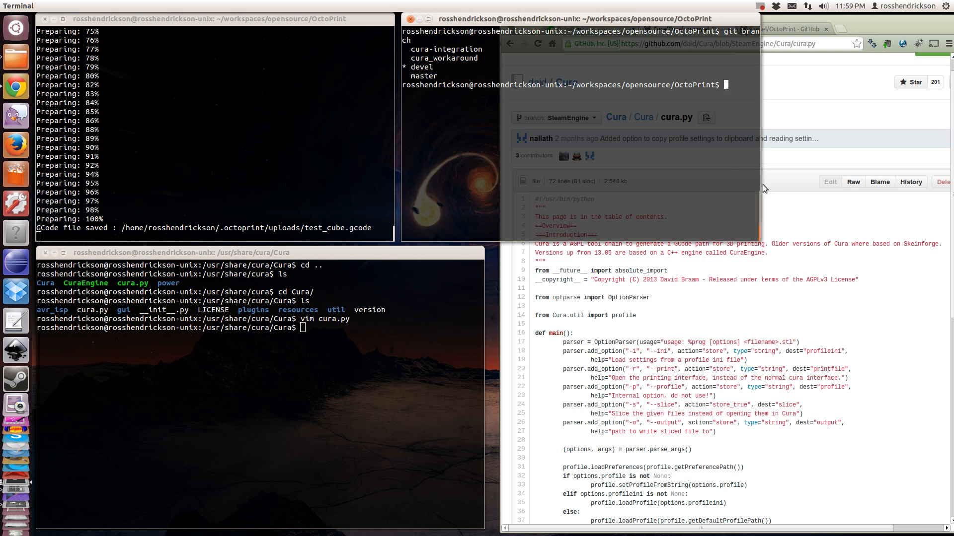
click(817, 220)
click(593, 29)
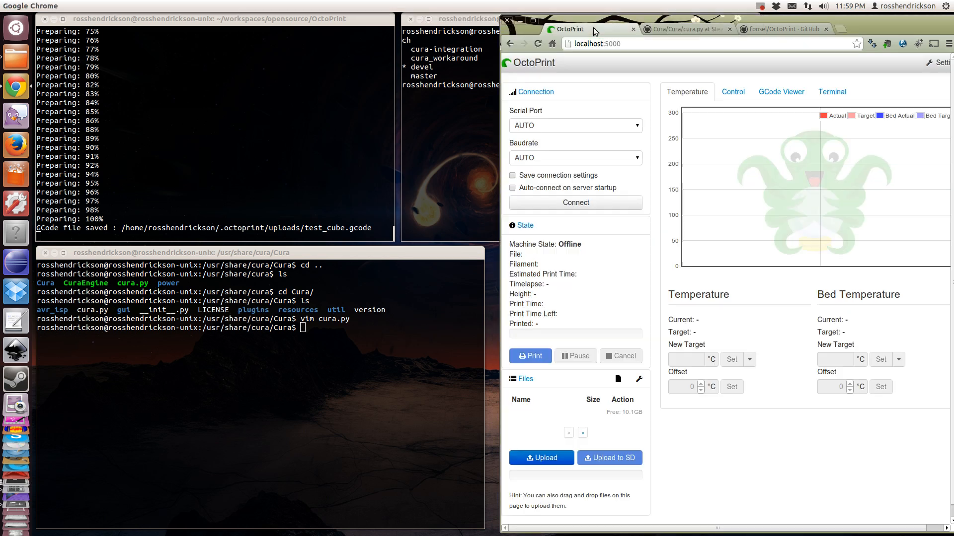
click(934, 65)
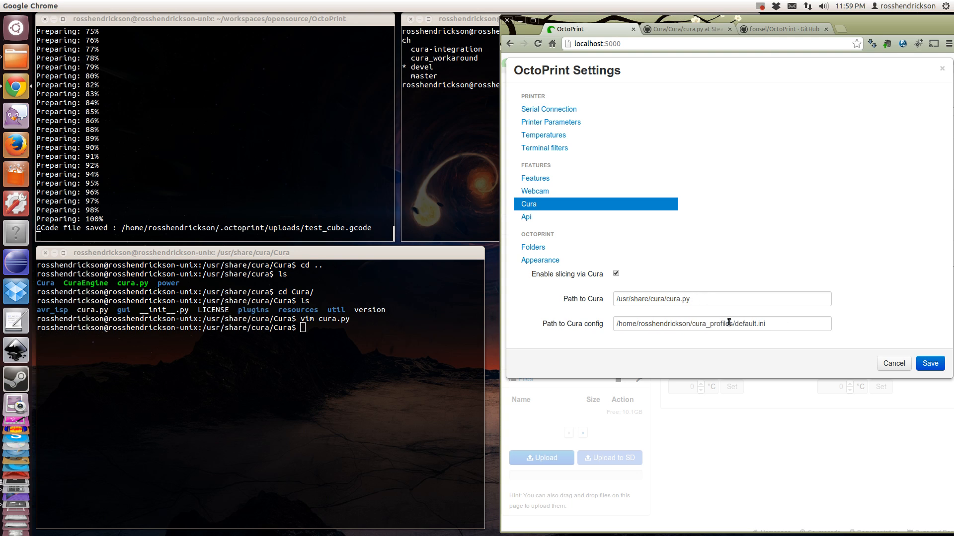
Highlight the devel branch in the git branch listing of the OctoPrint repository terminal.
click(339, 300)
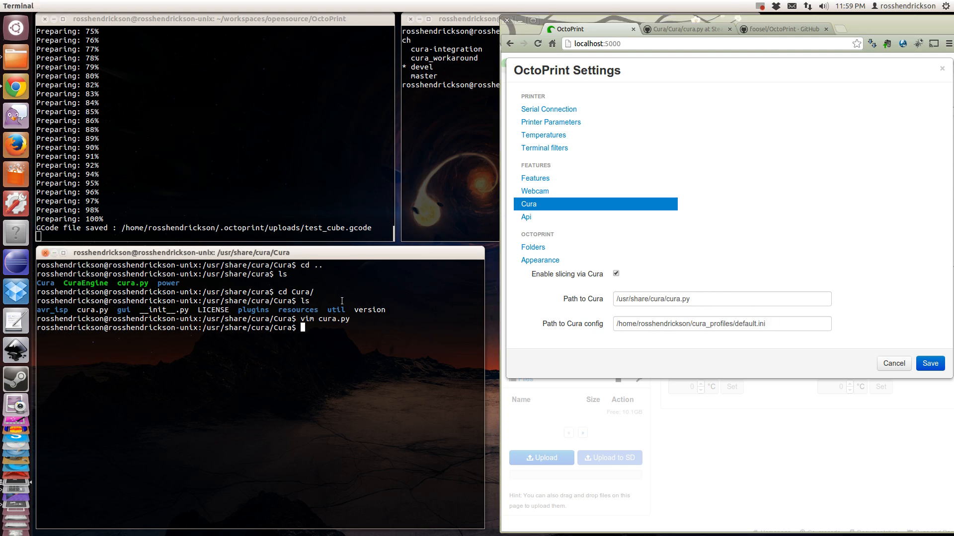
click(444, 135)
triple_click(446, 67)
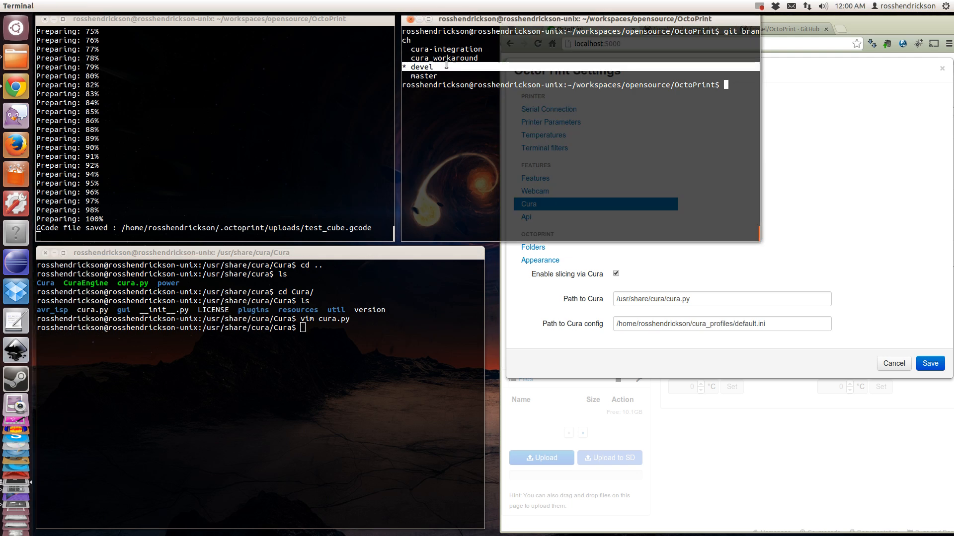
Return to the OctoPrint page in the browser and close the OctoPrint Settings dialog without saving.
click(376, 298)
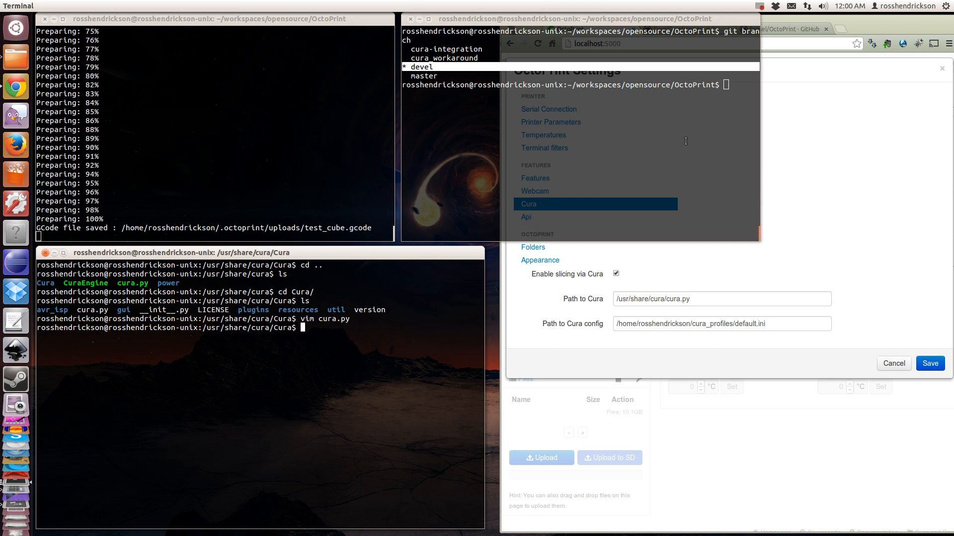
click(515, 297)
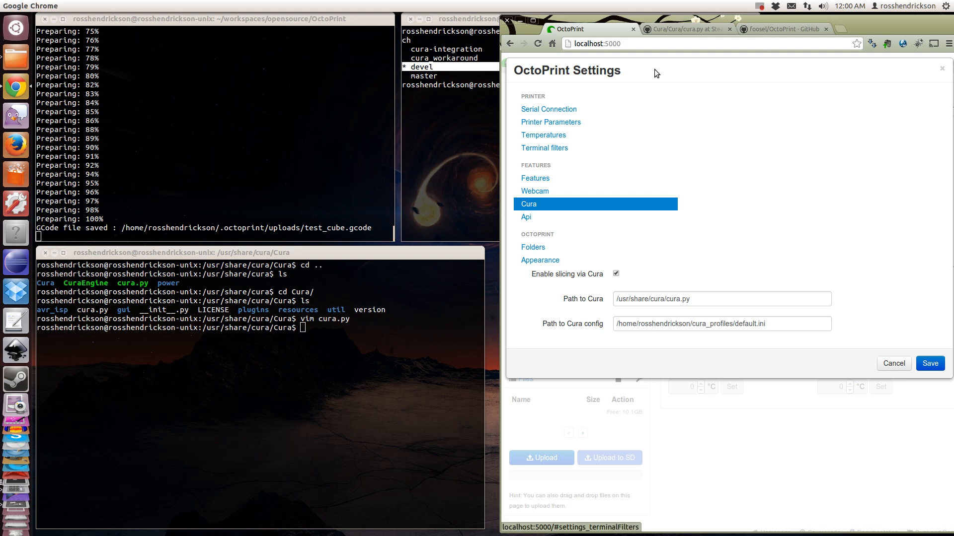
click(944, 70)
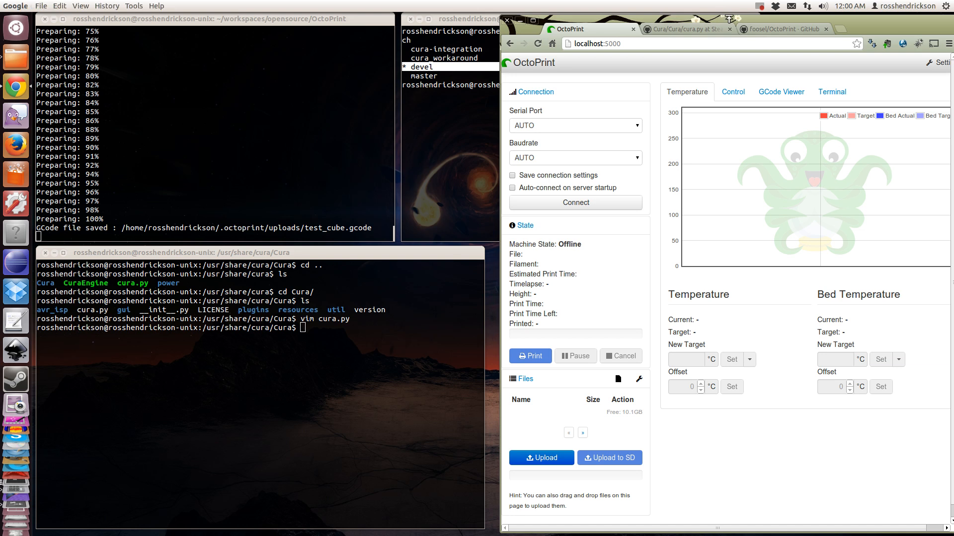
Open the Issues page of the foosel/OctoPrint repository on GitHub and look through the open issues.
click(776, 28)
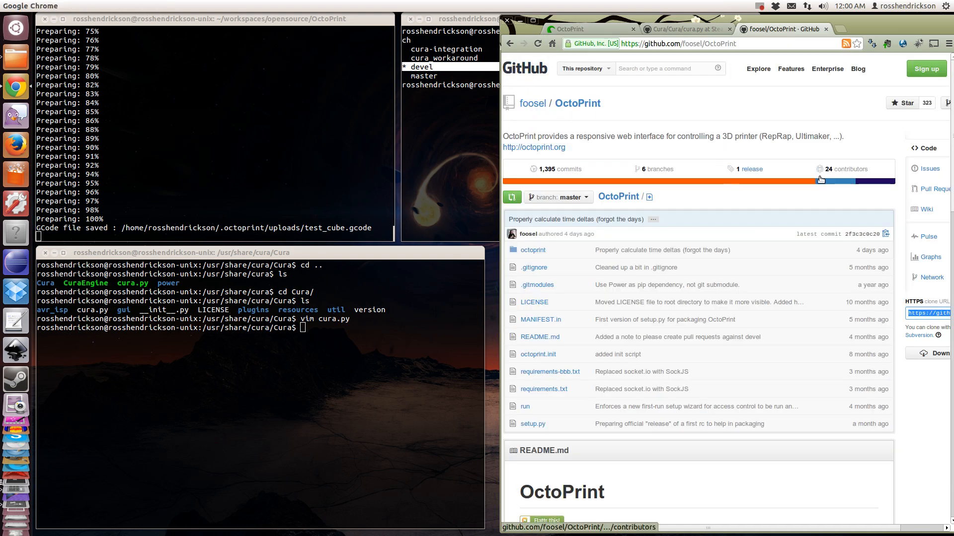
click(927, 170)
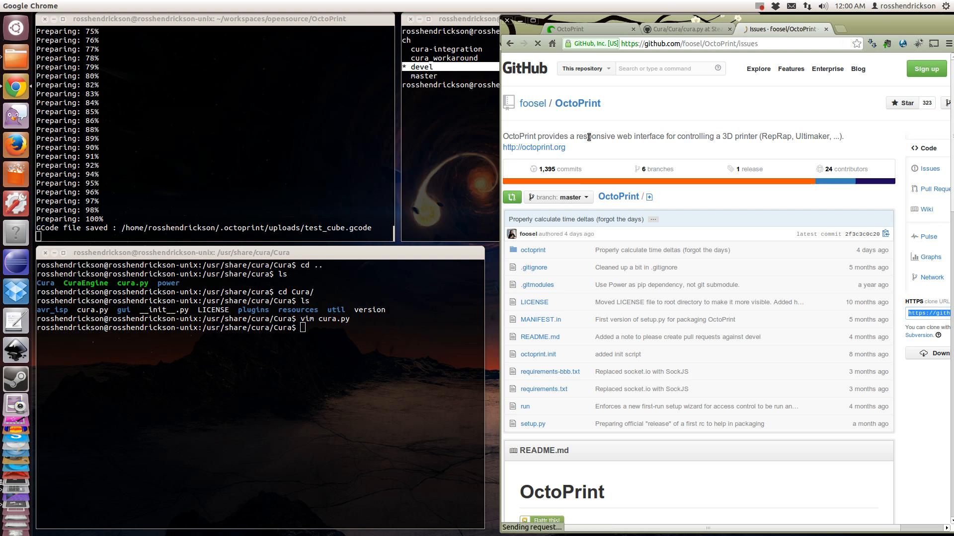
scroll(745, 169, down, 3)
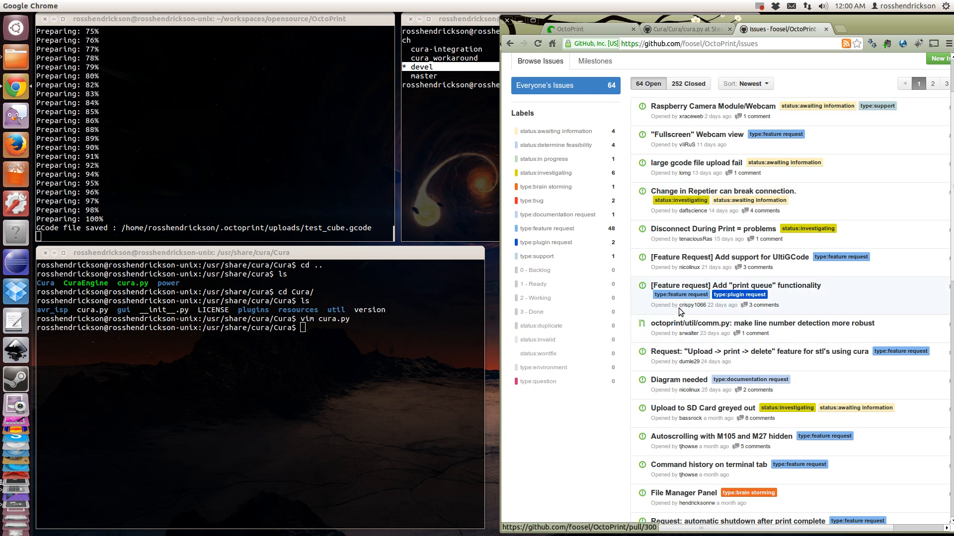
scroll(647, 219, up, 2)
scroll(648, 219, up, 1)
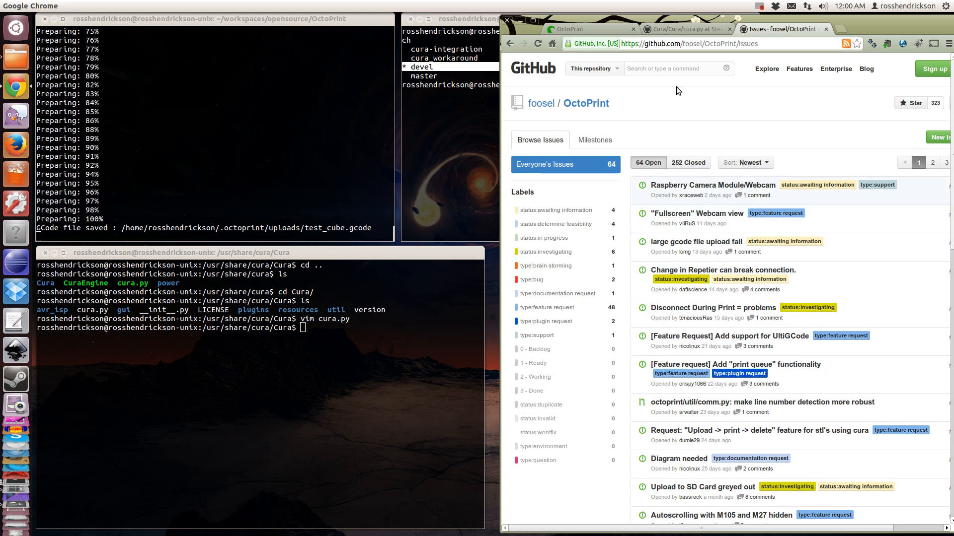